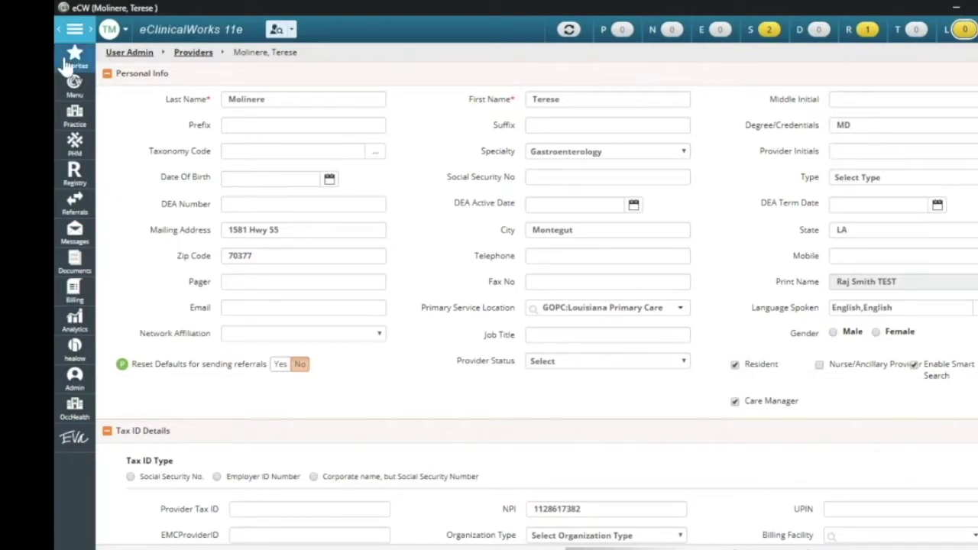
- Enable confirmatory sign-off and review notes in General Practice Defaults, routing unassigned encounters to the supervisor
{"action": "left_click", "coordinate": [74, 96]}
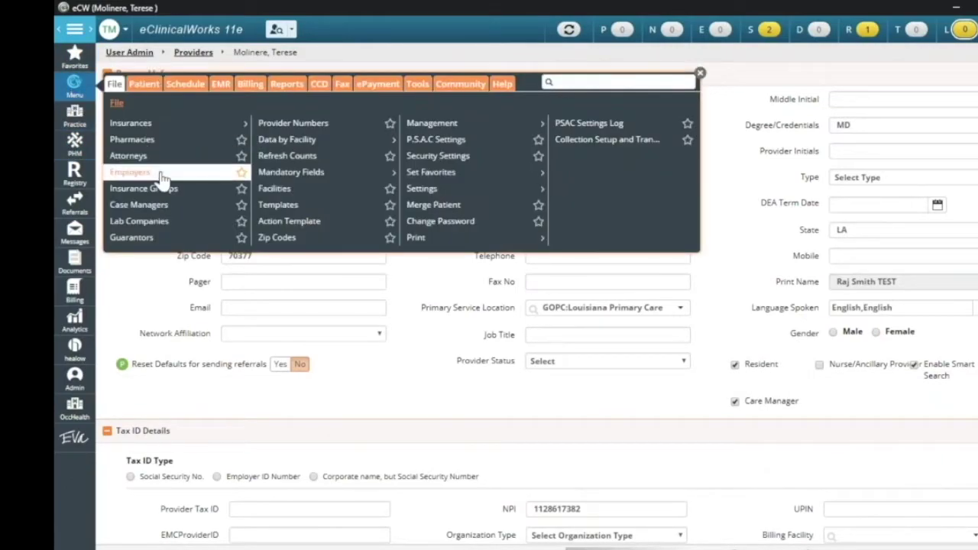
{"action": "left_click", "coordinate": [423, 190]}
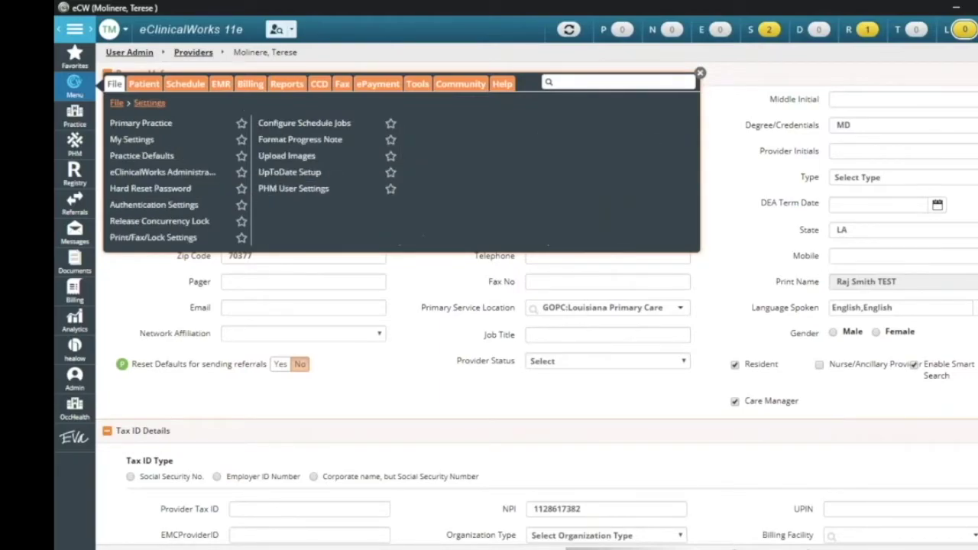
{"action": "left_click", "coordinate": [160, 159]}
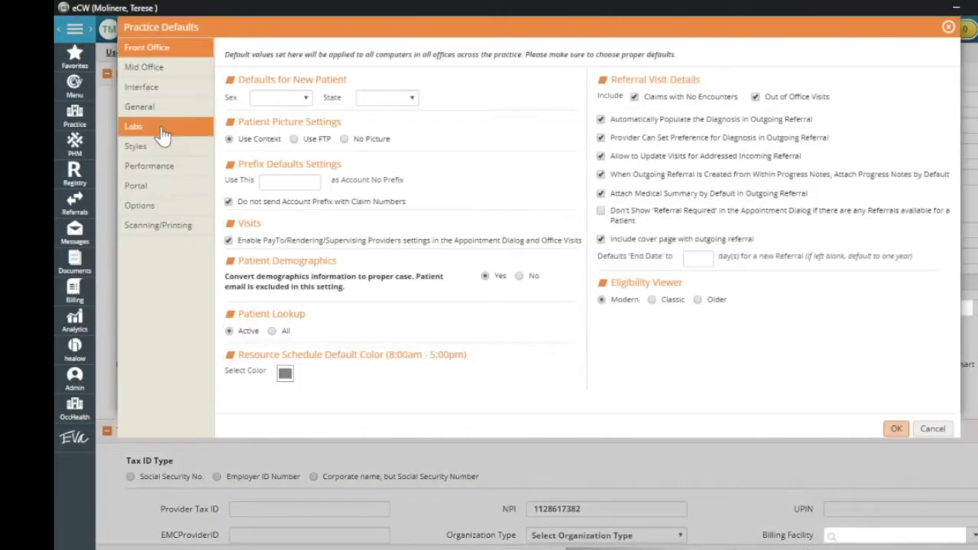
{"action": "left_click", "coordinate": [171, 113]}
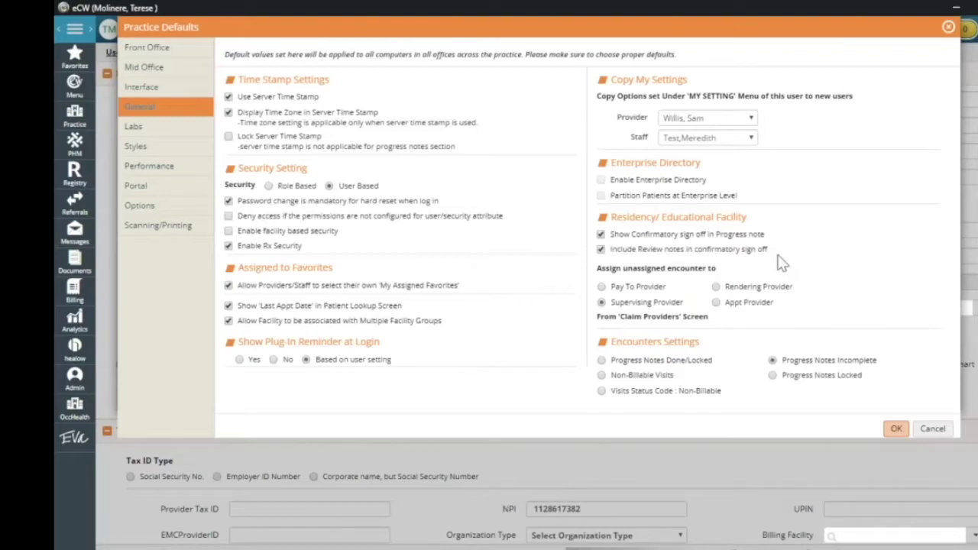
{"action": "left_click", "coordinate": [897, 430]}
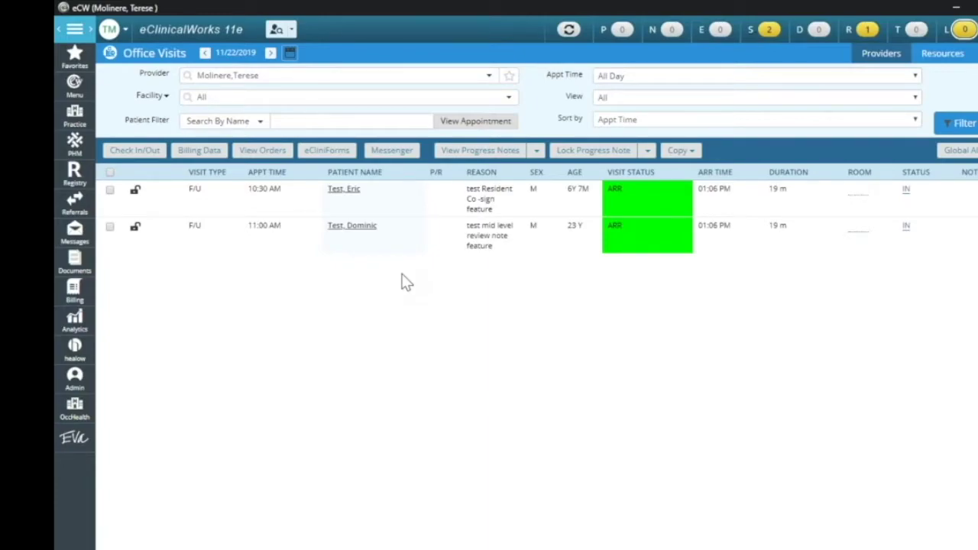
- Open the 10:30 resident co-sign test visit's progress note and scroll down through it
{"action": "left_click", "coordinate": [344, 190]}
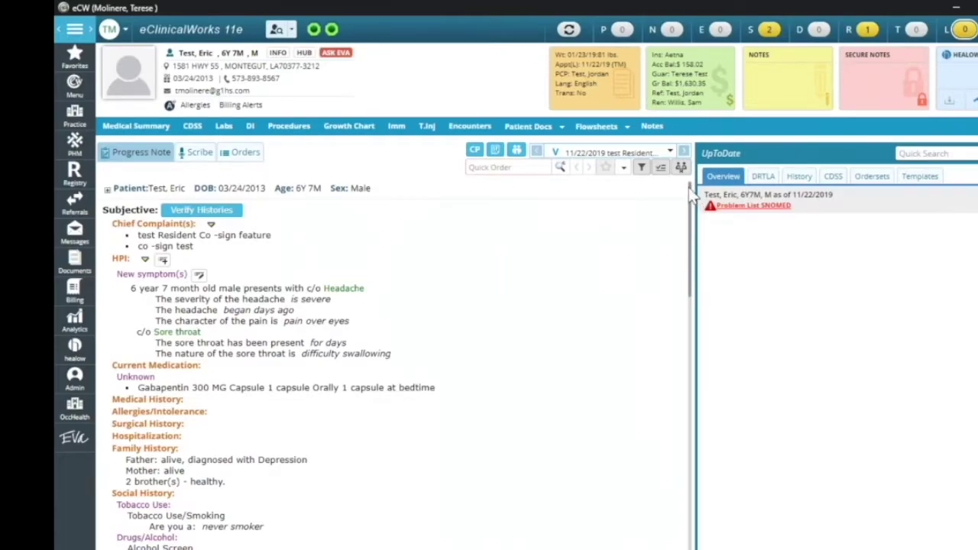
{"action": "left_click_drag", "start_coordinate": [690, 192], "coordinate": [680, 500]}
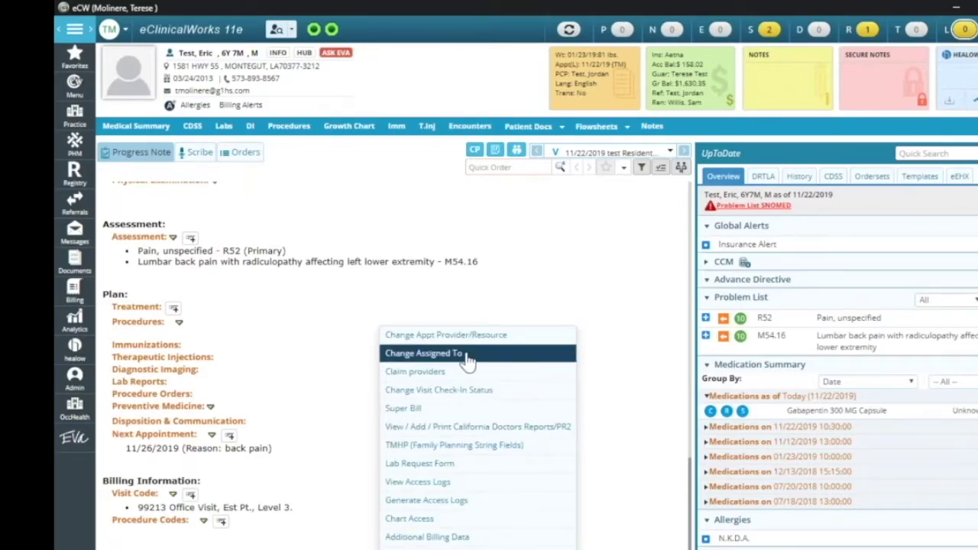
- Change the note's Assigned To provider to the supervising provider and save the assignment
{"action": "left_click", "coordinate": [469, 362]}
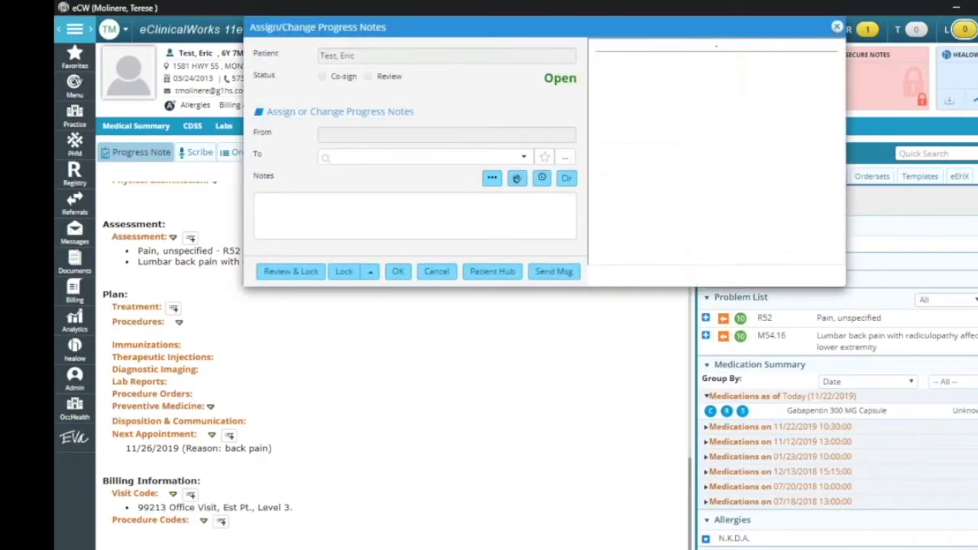
{"action": "left_click", "coordinate": [523, 156]}
{"action": "left_click_drag", "start_coordinate": [528, 187], "coordinate": [539, 292]}
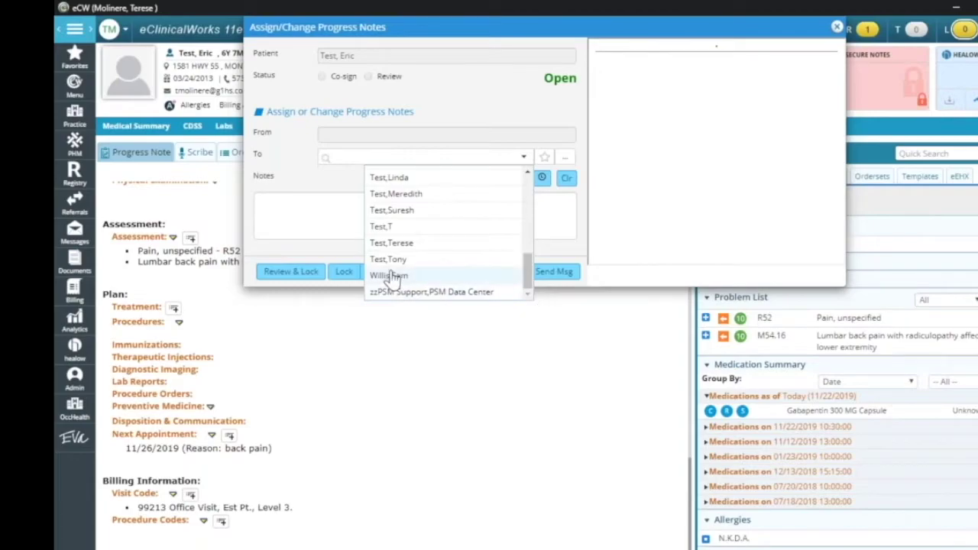
{"action": "left_click", "coordinate": [490, 305]}
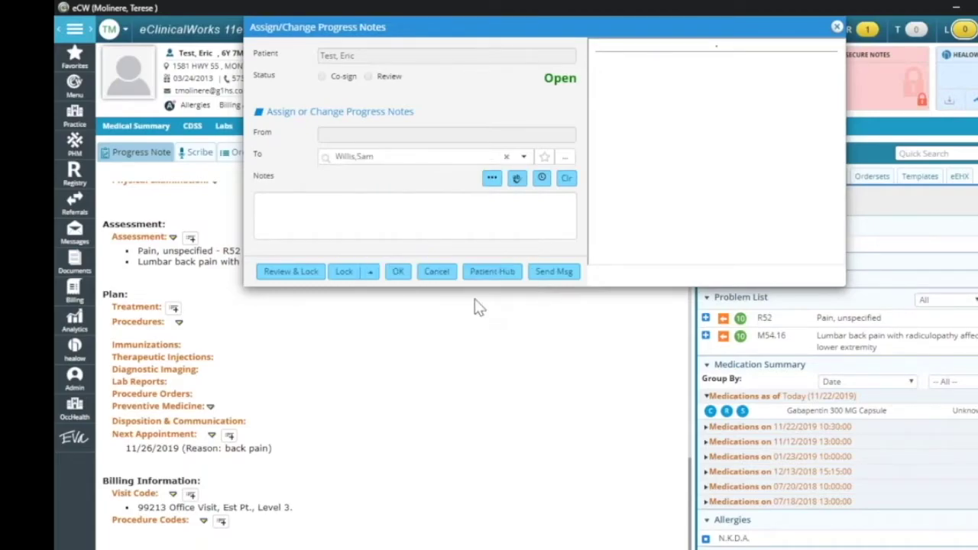
{"action": "left_click", "coordinate": [398, 274]}
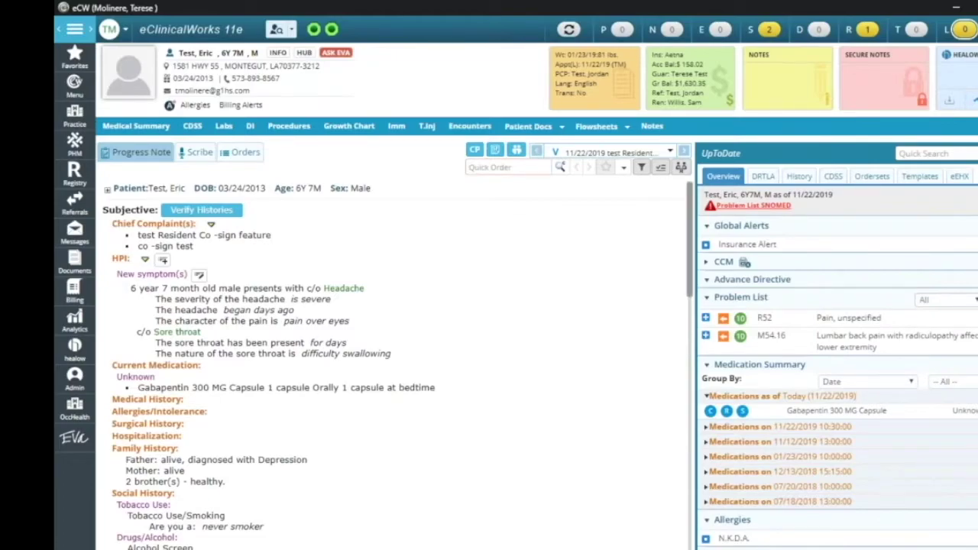
{"action": "scroll", "coordinate": [348, 432], "scroll_direction": "down", "scroll_amount": 10}
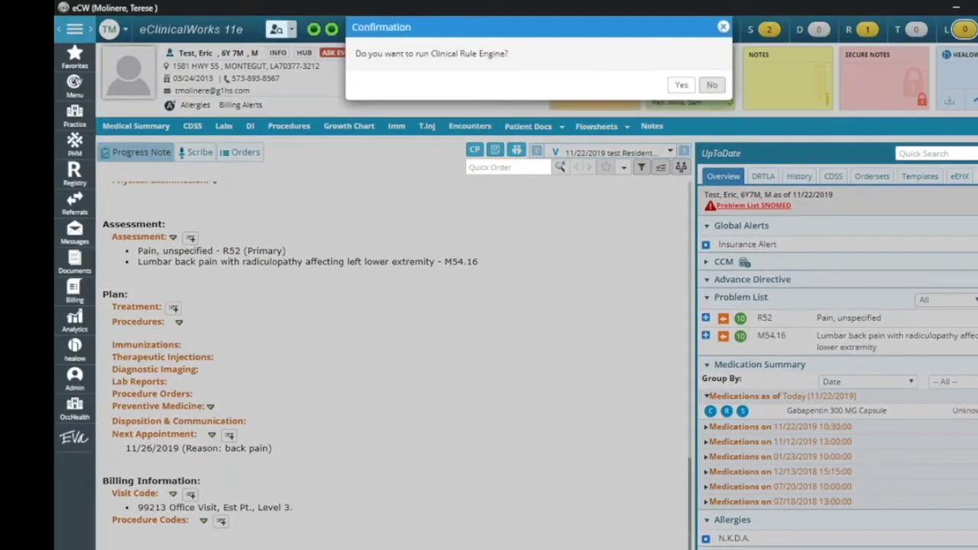
- Lock the note without running the Clinical Rule Engine, then switch to the supervisor's session
{"action": "left_click", "coordinate": [712, 86]}
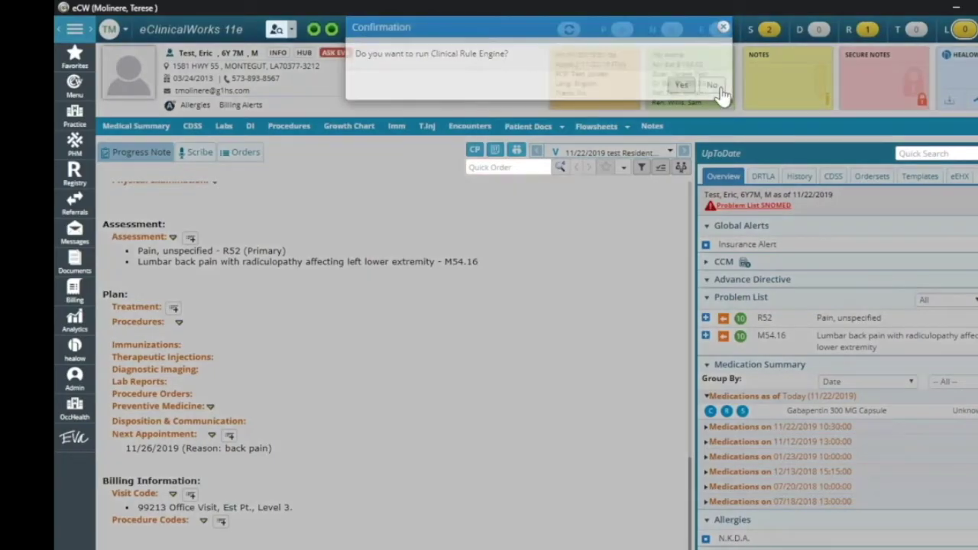
{"action": "left_click", "coordinate": [681, 85]}
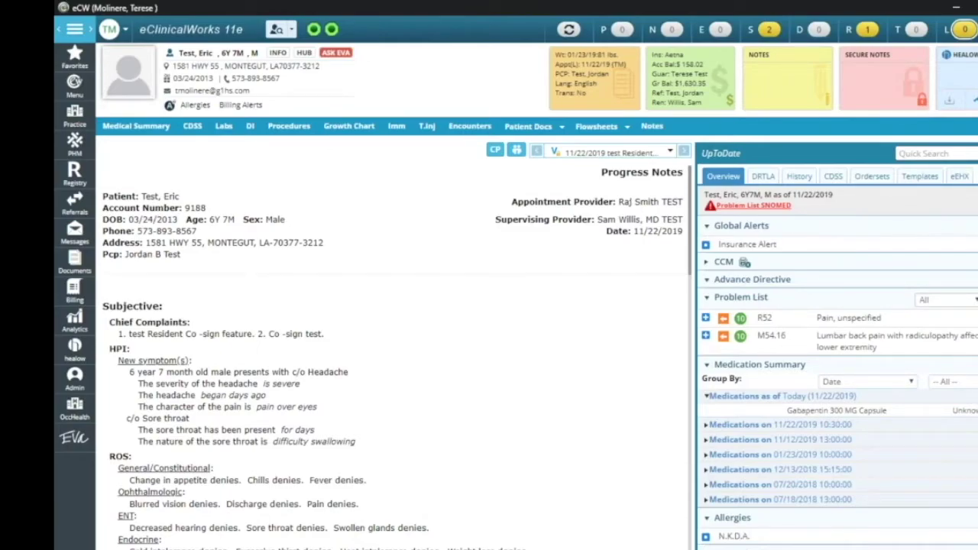
{"action": "left_click", "coordinate": [436, 513]}
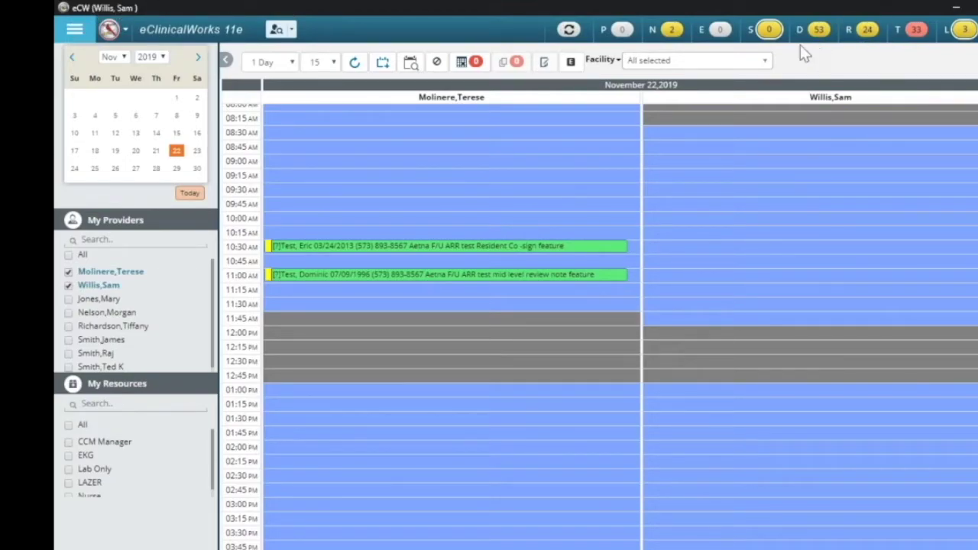
- From the S jellybean, open Review Progress Notes and show its search filters
{"action": "left_click", "coordinate": [752, 37]}
{"action": "mouse_move", "coordinate": [752, 40]}
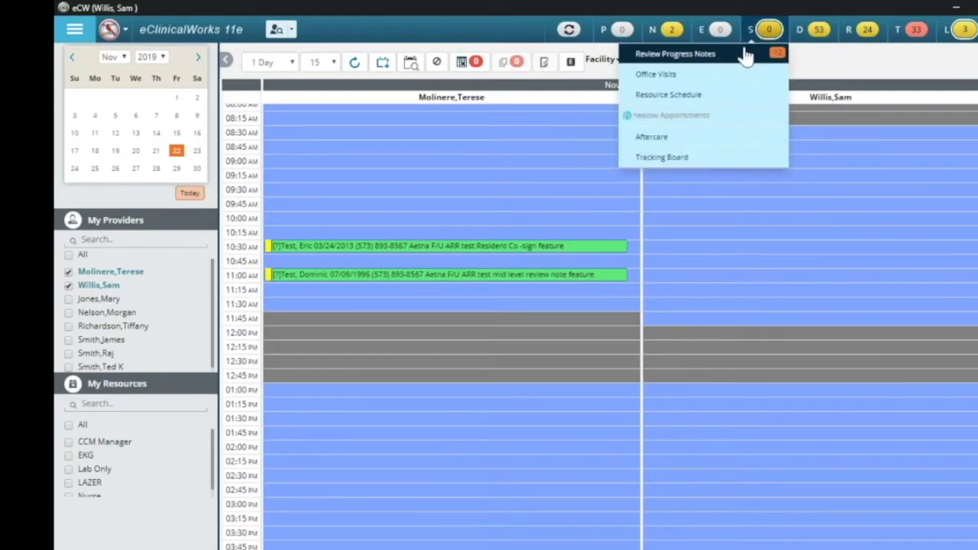
{"action": "left_click", "coordinate": [745, 55]}
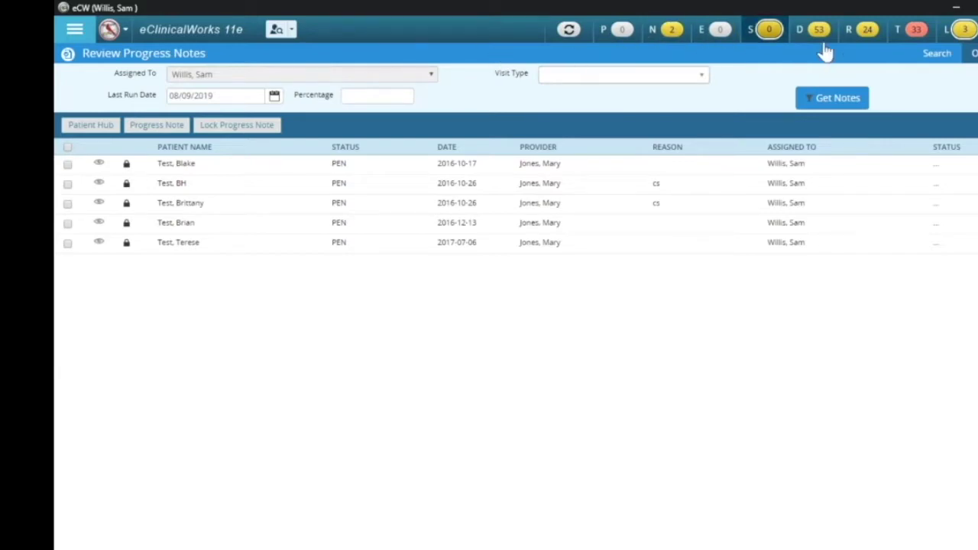
{"action": "left_click", "coordinate": [941, 58]}
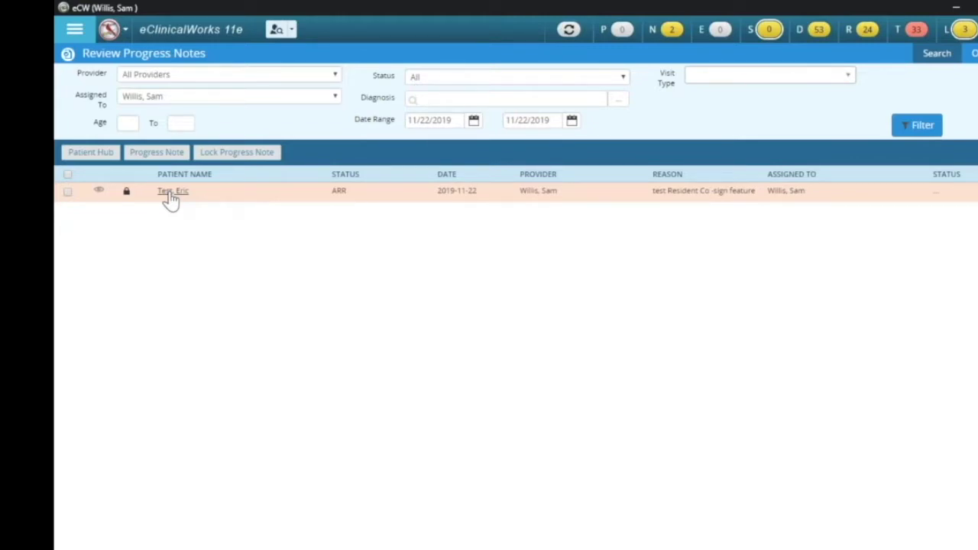
{"action": "left_click", "coordinate": [100, 193]}
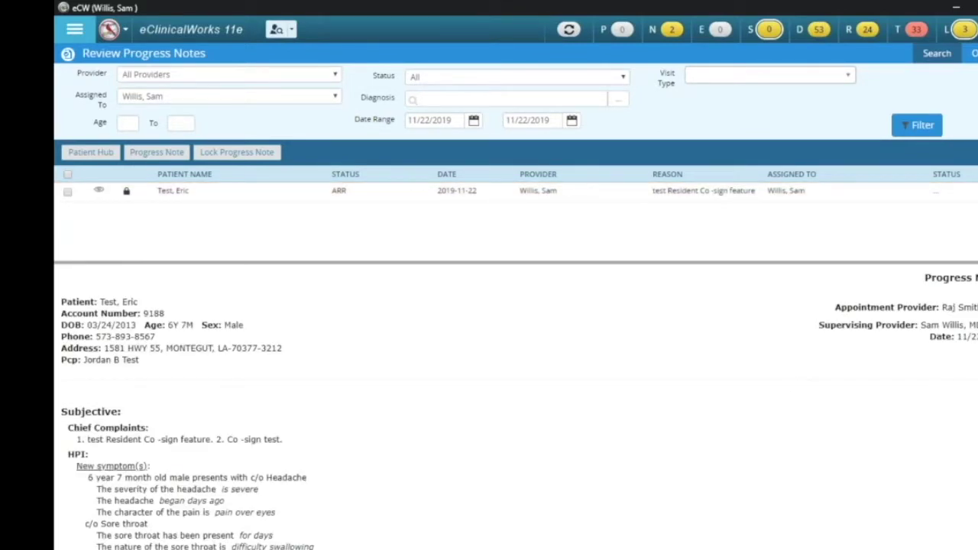
{"action": "scroll", "coordinate": [516, 405], "scroll_direction": "down", "scroll_amount": 20}
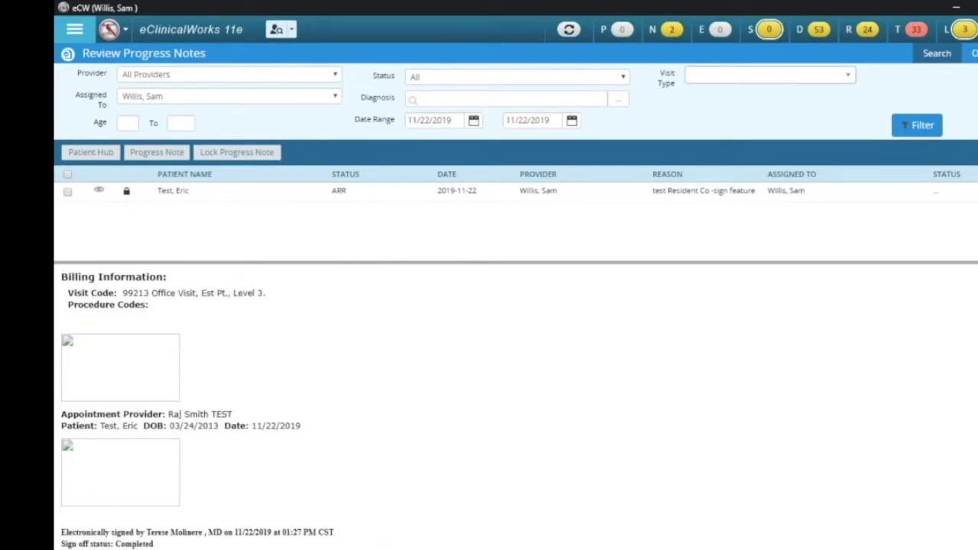
{"action": "scroll", "coordinate": [515, 405], "scroll_direction": "up", "scroll_amount": 20}
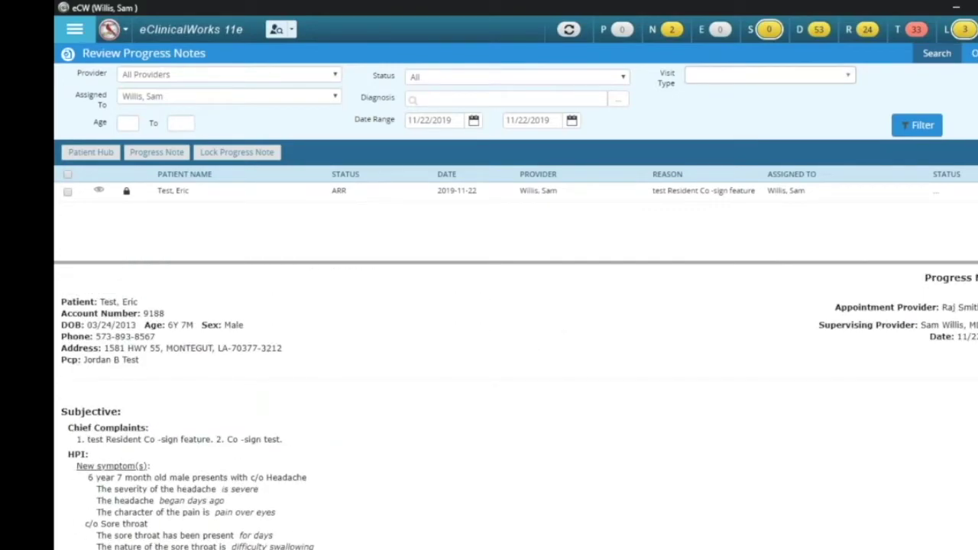
{"action": "left_click", "coordinate": [174, 193]}
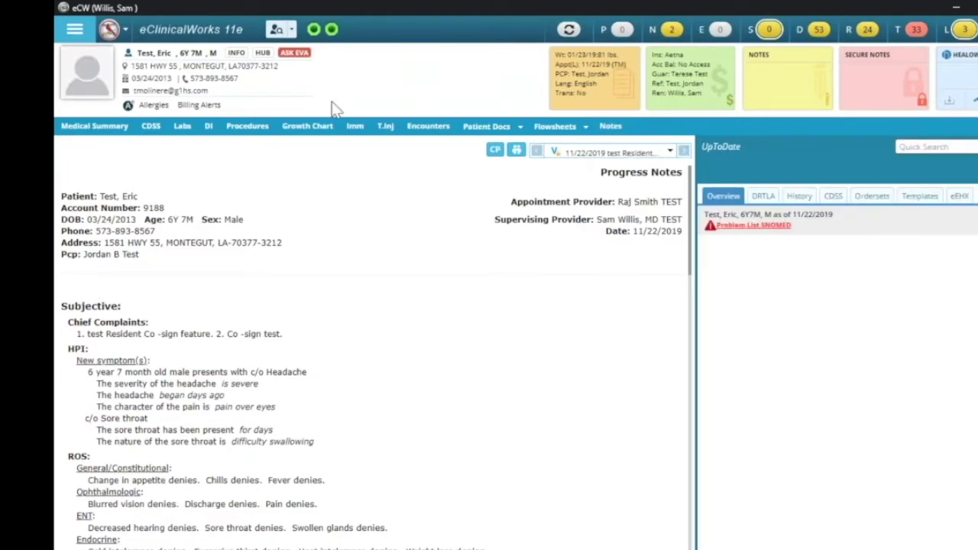
- Open Review Progress Notes with detailed filters and open the resident's 11/22/2019 note for assignment
{"action": "left_click", "coordinate": [754, 34]}
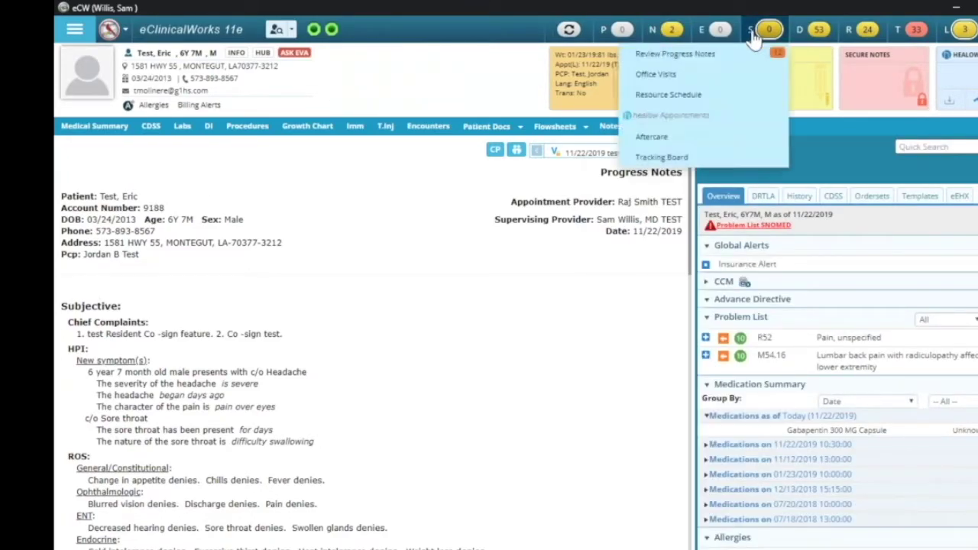
{"action": "left_click", "coordinate": [767, 31]}
{"action": "left_click", "coordinate": [766, 31]}
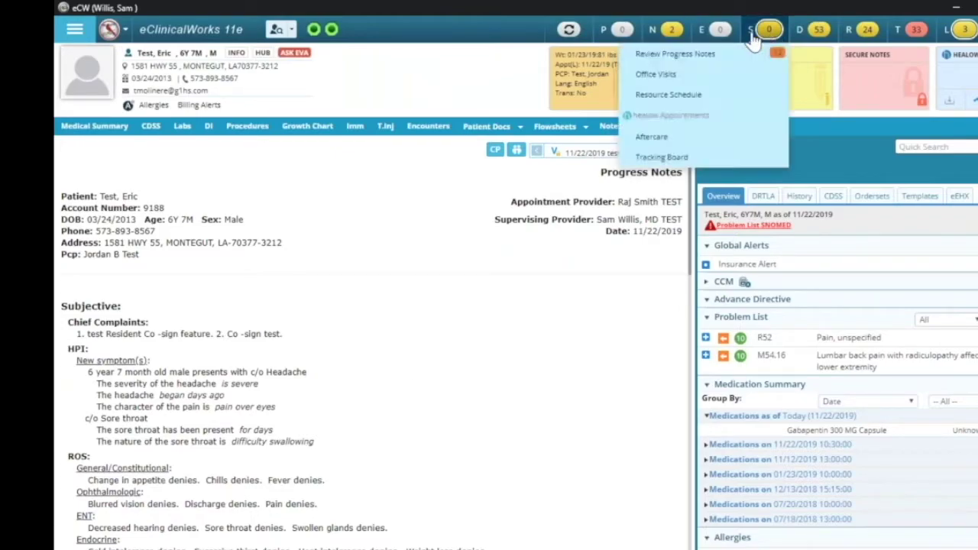
{"action": "left_click", "coordinate": [703, 60]}
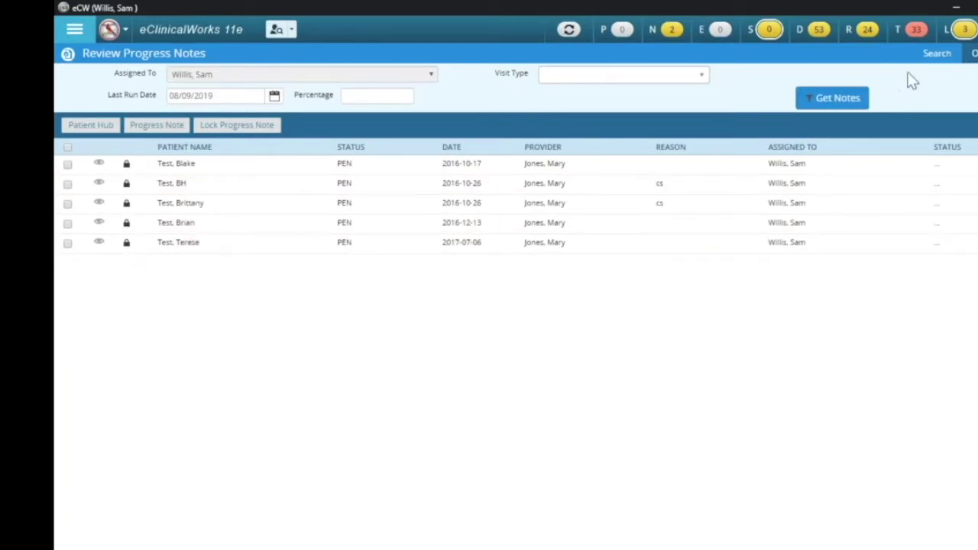
{"action": "left_click", "coordinate": [940, 55]}
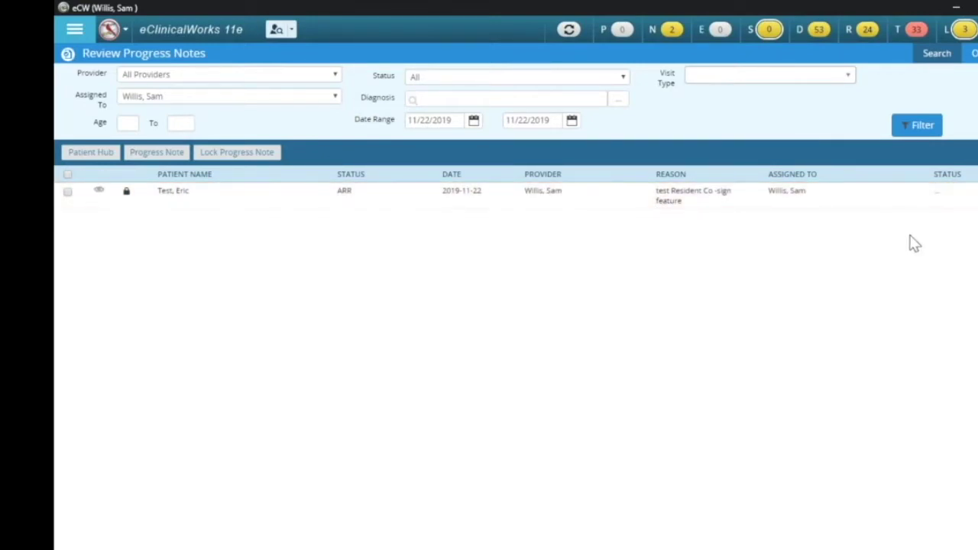
{"action": "left_click", "coordinate": [941, 202]}
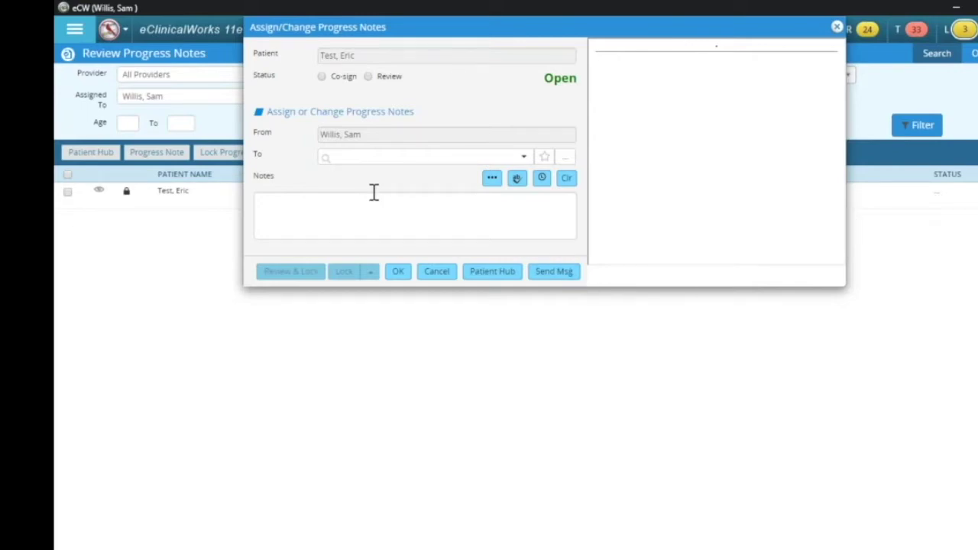
- Insert the Attending Sign Off keyword attestation into the assignment comments, discarding an unnamed new keyword
{"action": "left_click", "coordinate": [492, 179]}
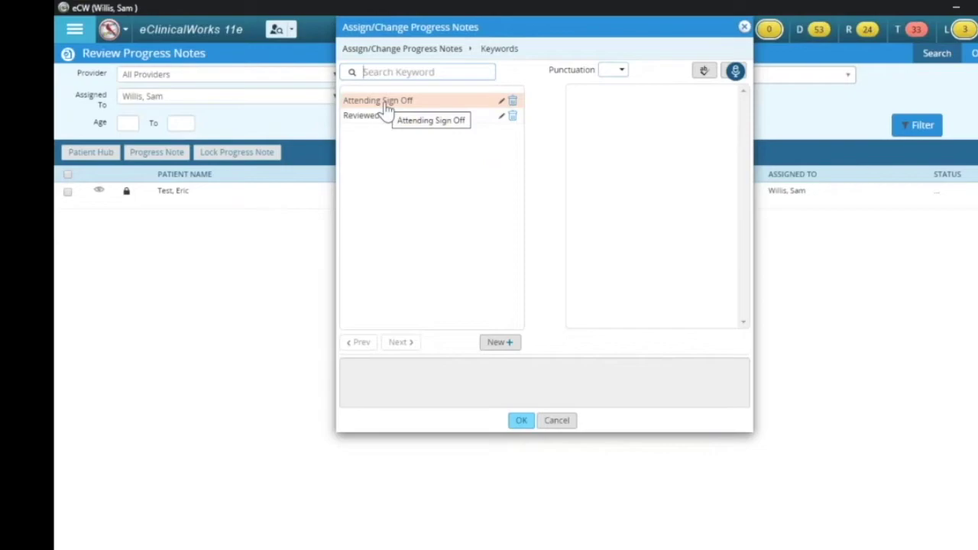
{"action": "left_click", "coordinate": [500, 344]}
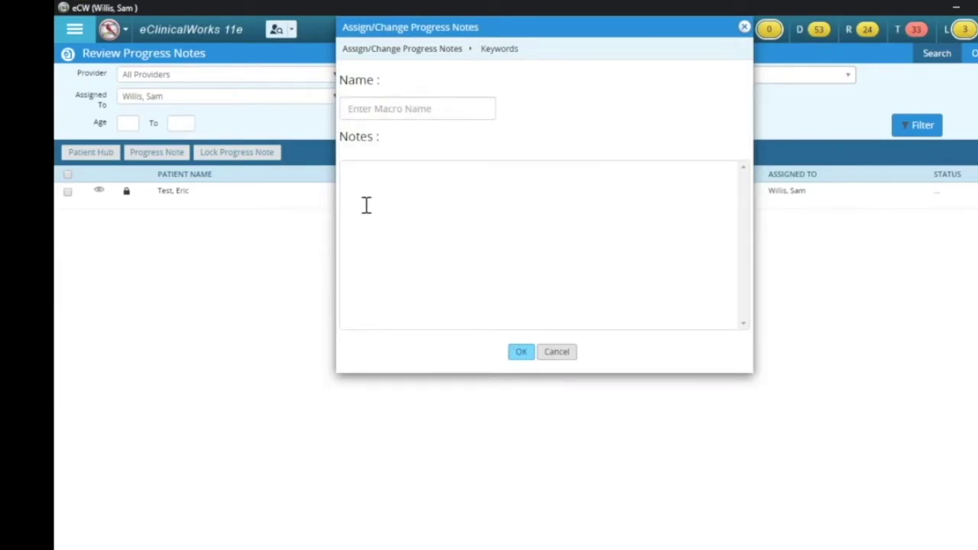
{"action": "left_click", "coordinate": [524, 358]}
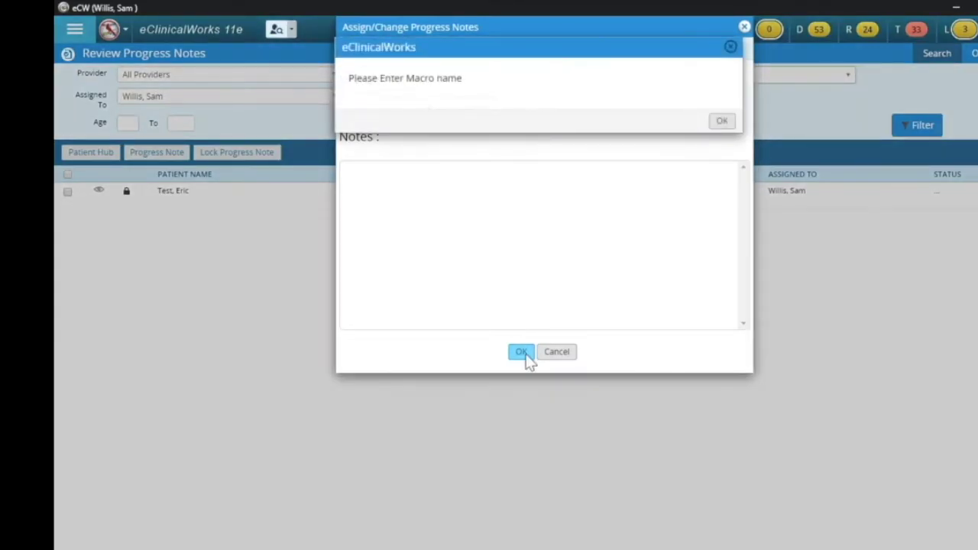
{"action": "left_click", "coordinate": [722, 122]}
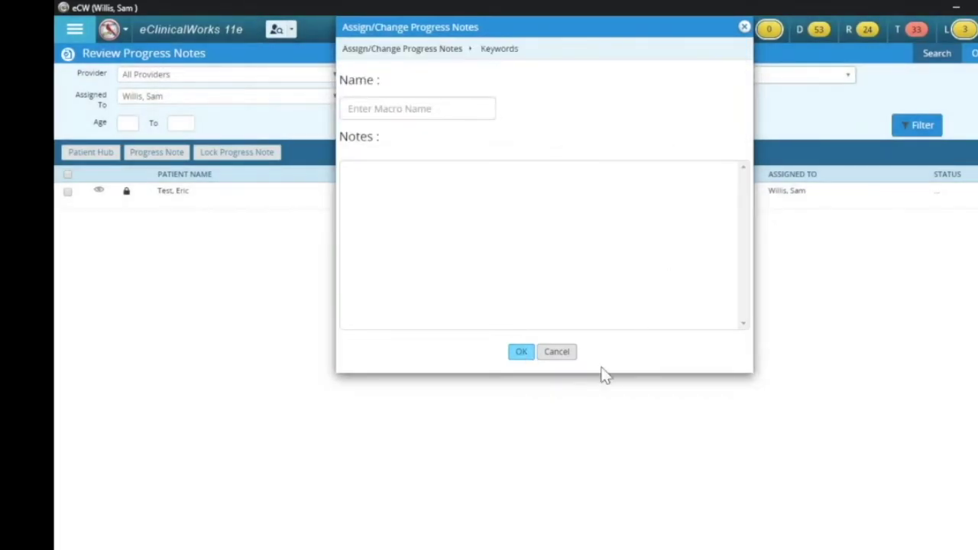
{"action": "left_click", "coordinate": [558, 354]}
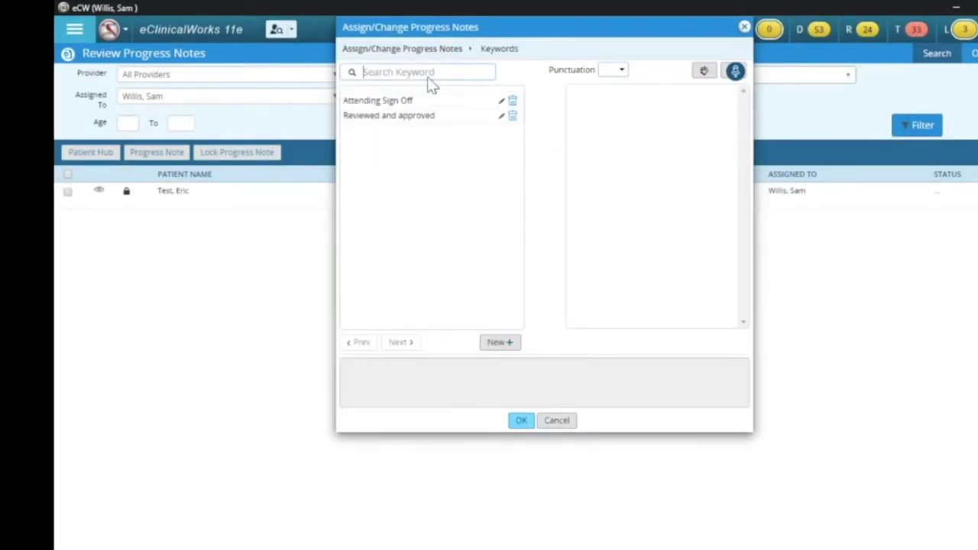
{"action": "left_click", "coordinate": [397, 108]}
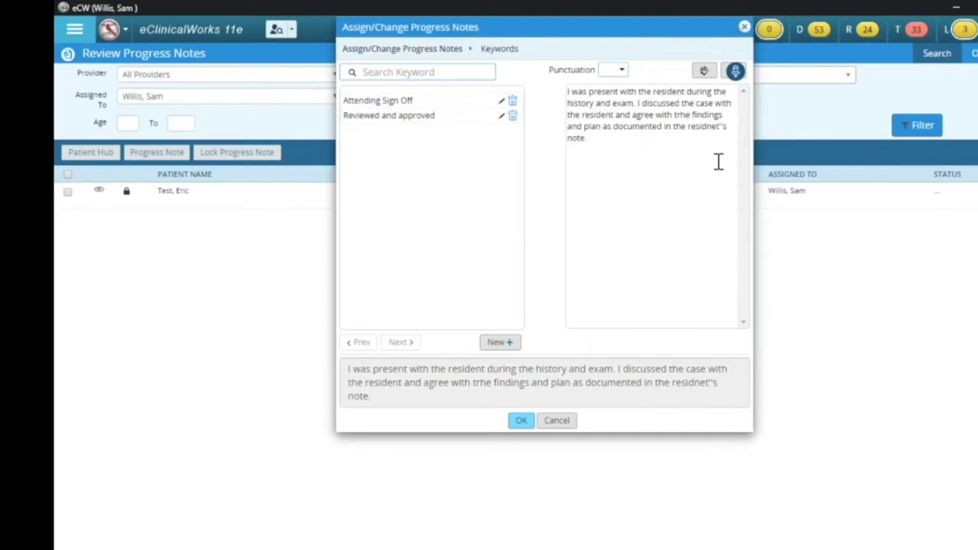
{"action": "left_click", "coordinate": [522, 421]}
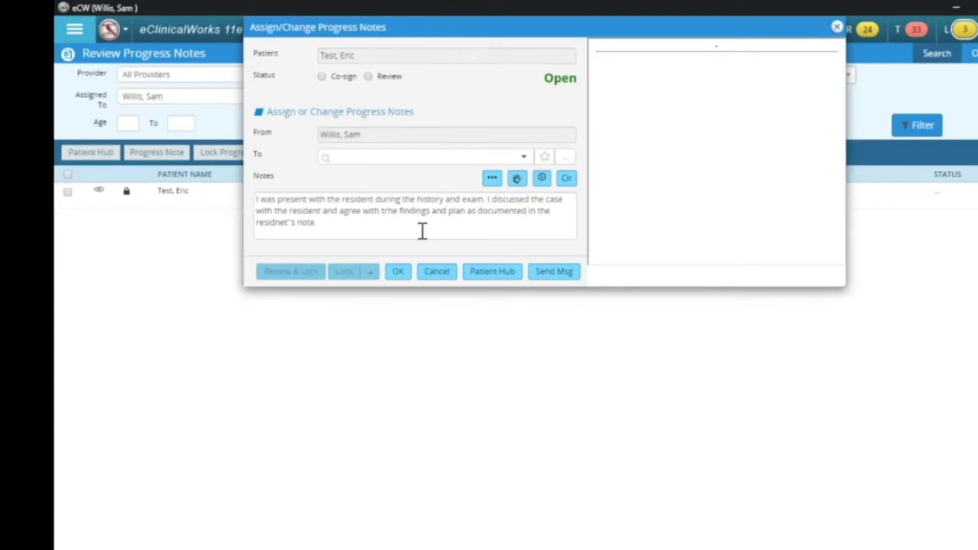
- Set status to Co-sign, spell-check the comments, and append the 11/22/2019 01:30:03 PM CST signer timestamp
{"action": "left_click", "coordinate": [324, 78]}
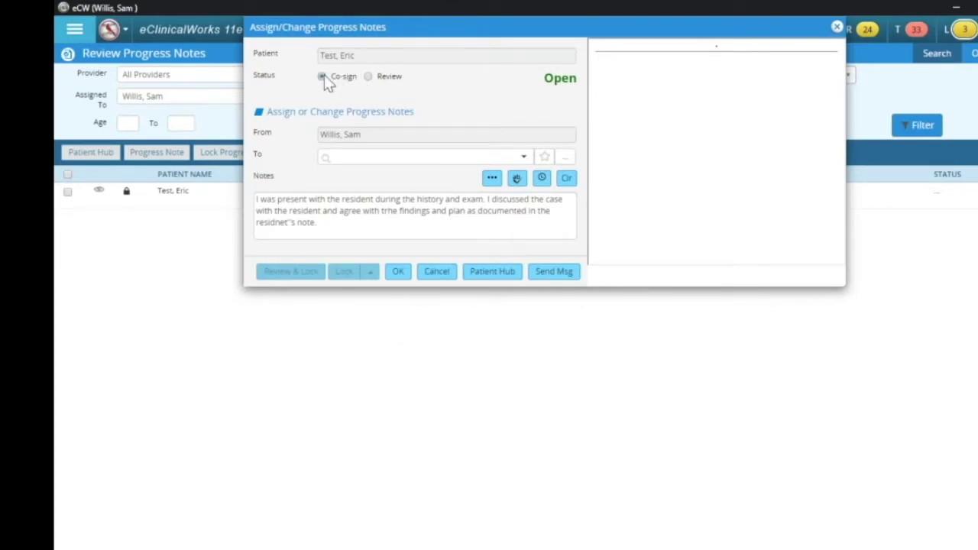
{"action": "left_click", "coordinate": [518, 180]}
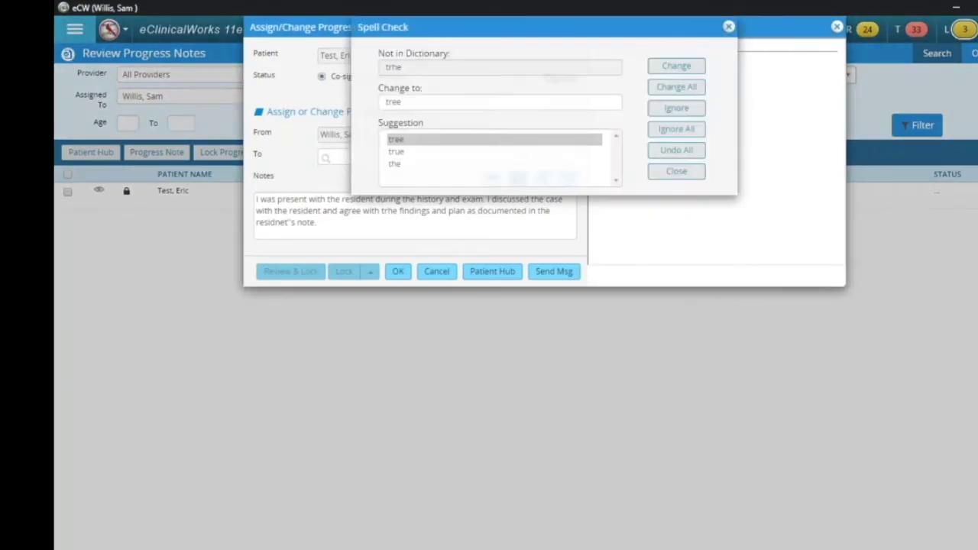
{"action": "left_click", "coordinate": [728, 28]}
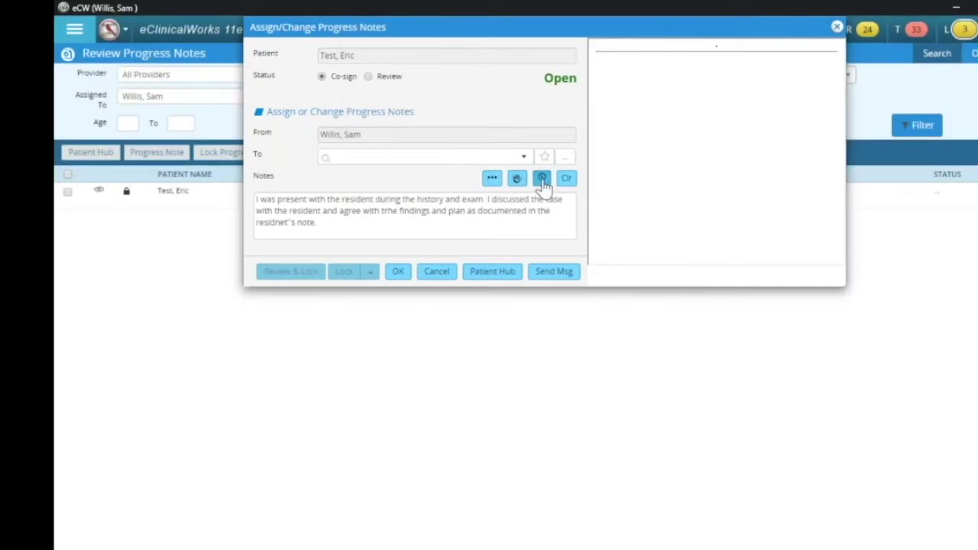
{"action": "left_click", "coordinate": [542, 180]}
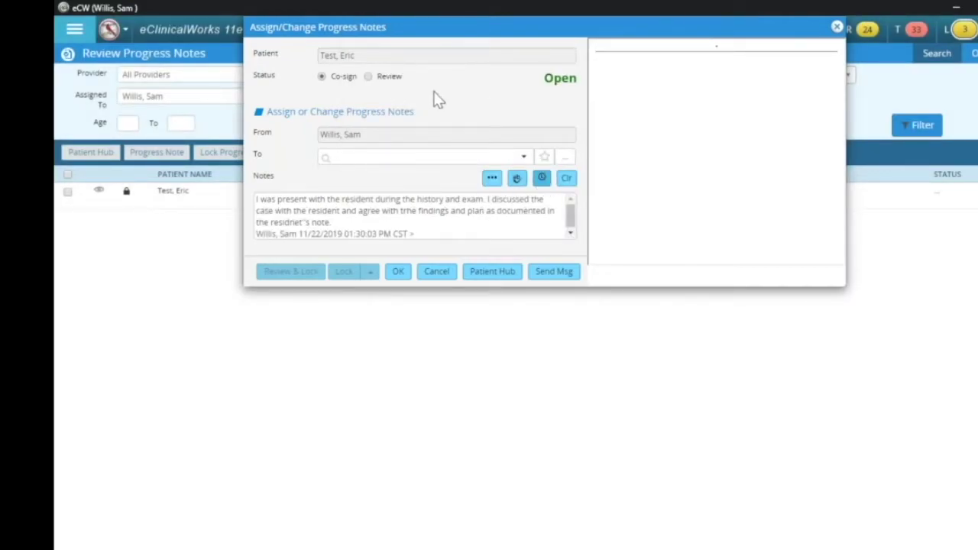
- Save the co-sign assignment and return to the 11/22/2019 Office Visits list
{"action": "left_click", "coordinate": [399, 273]}
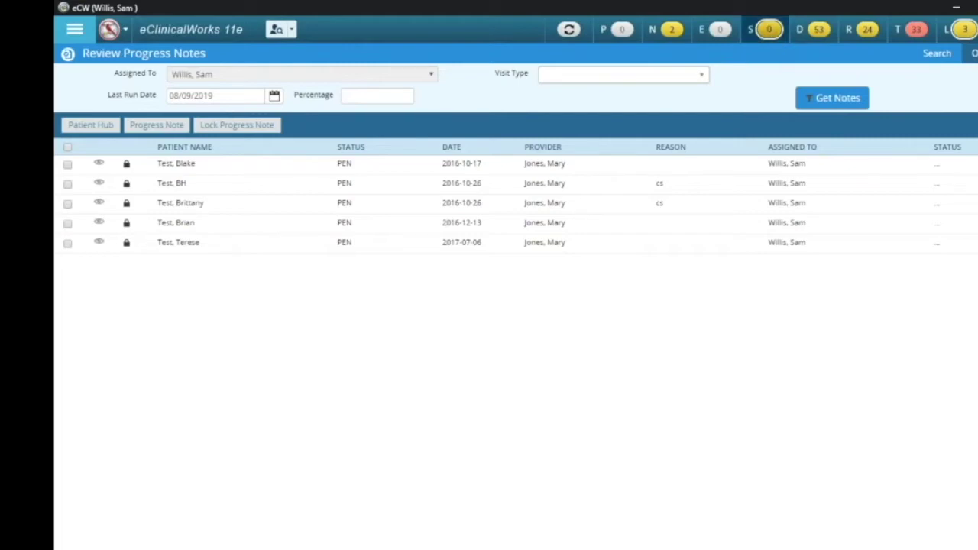
{"action": "left_click", "coordinate": [764, 31]}
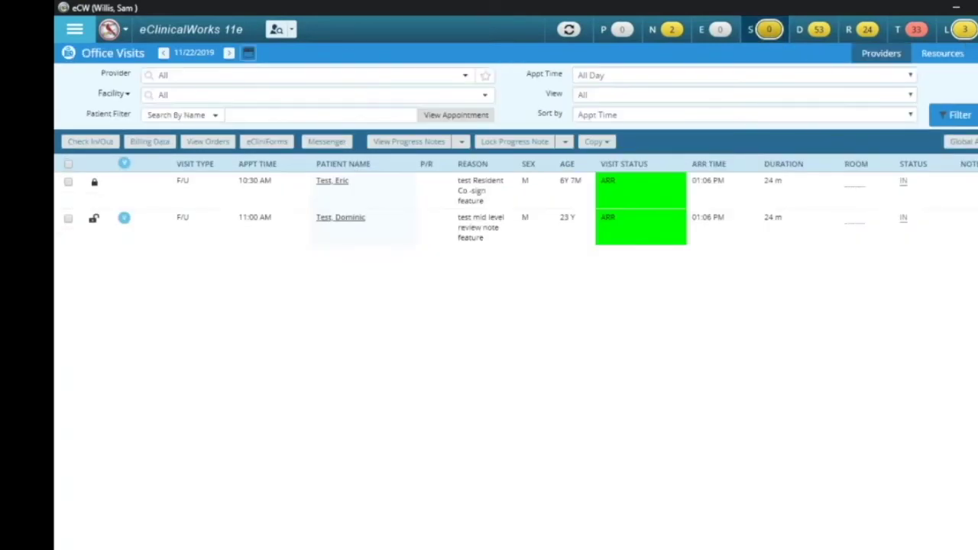
- Reopen the patient's progress note and scroll to the Completed confirmatory sign-off section
{"action": "left_click", "coordinate": [334, 183]}
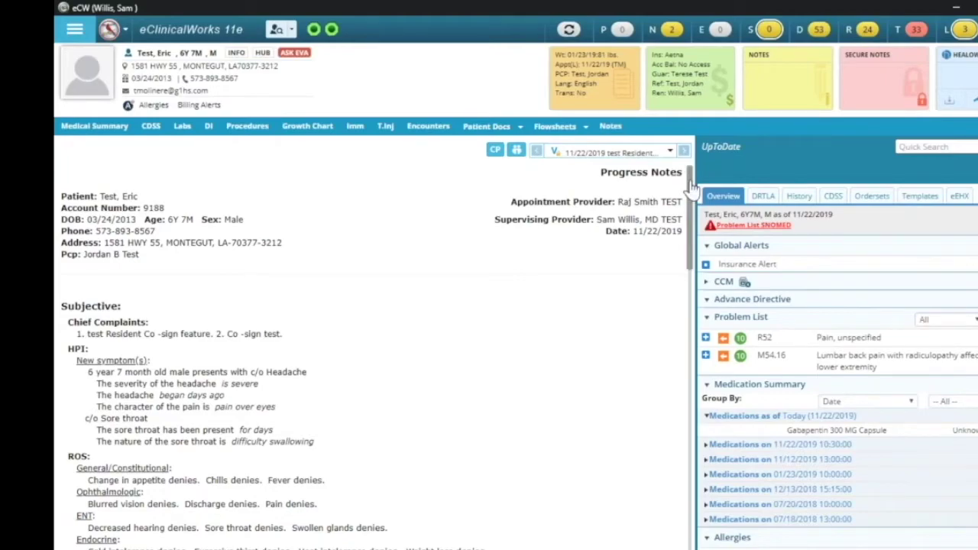
{"action": "left_click_drag", "start_coordinate": [691, 185], "coordinate": [715, 508]}
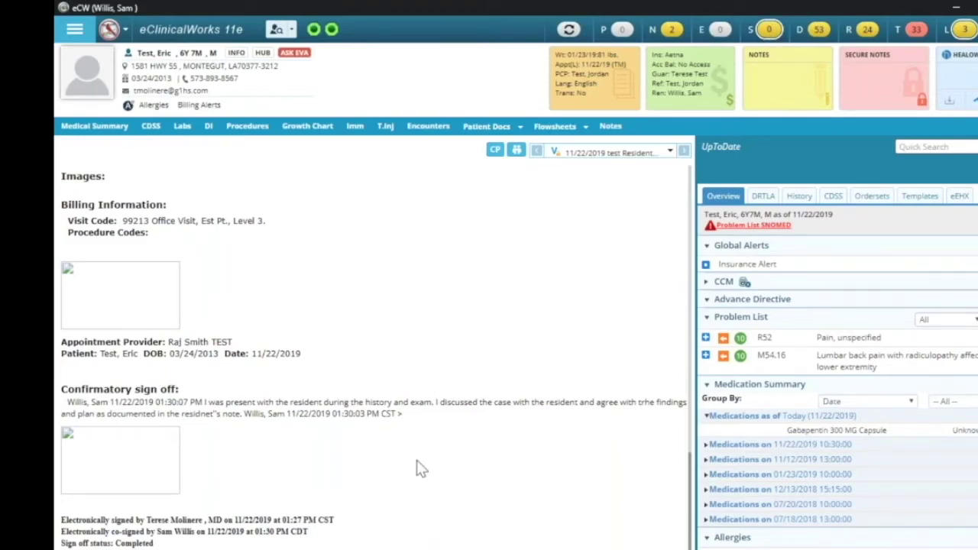
{"action": "left_click", "coordinate": [403, 516]}
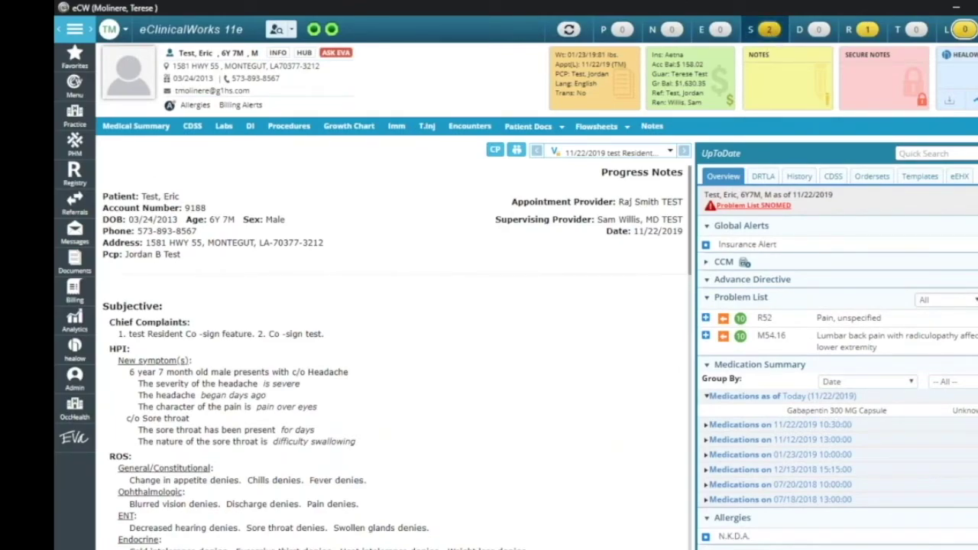
{"action": "left_click", "coordinate": [769, 29]}
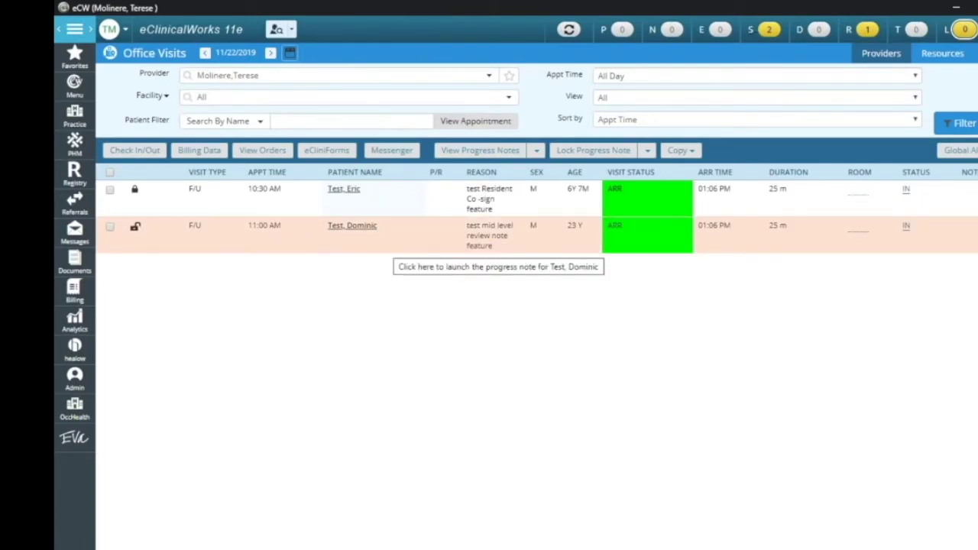
{"action": "left_click", "coordinate": [363, 234]}
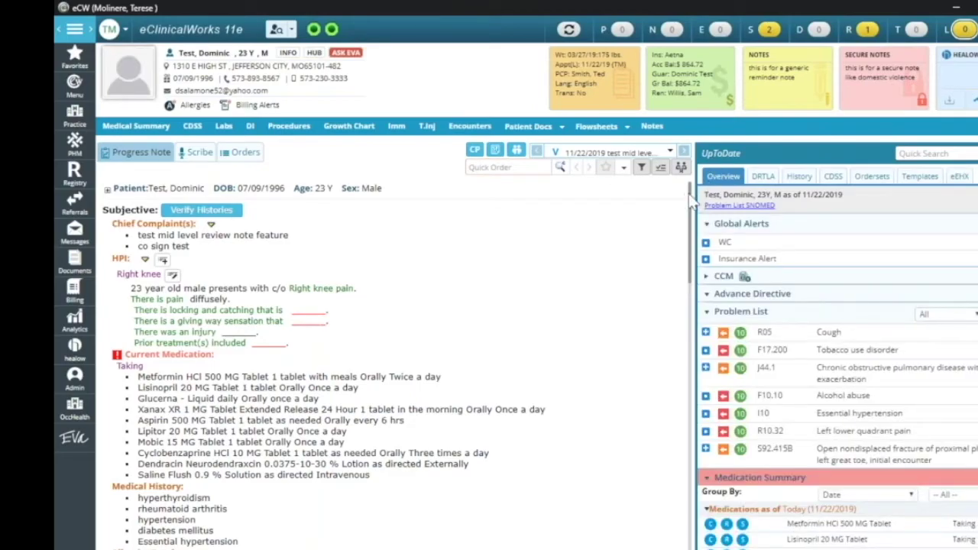
{"action": "left_click_drag", "start_coordinate": [692, 197], "coordinate": [692, 443]}
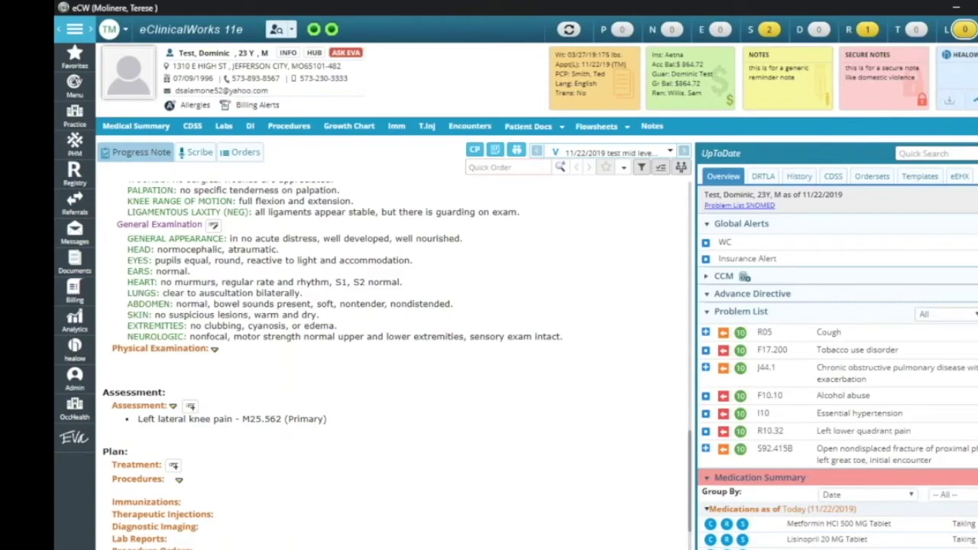
- Reassign the mid-level knee-pain progress note to the supervising provider via Change Assigned To
{"action": "right_click", "coordinate": [379, 327]}
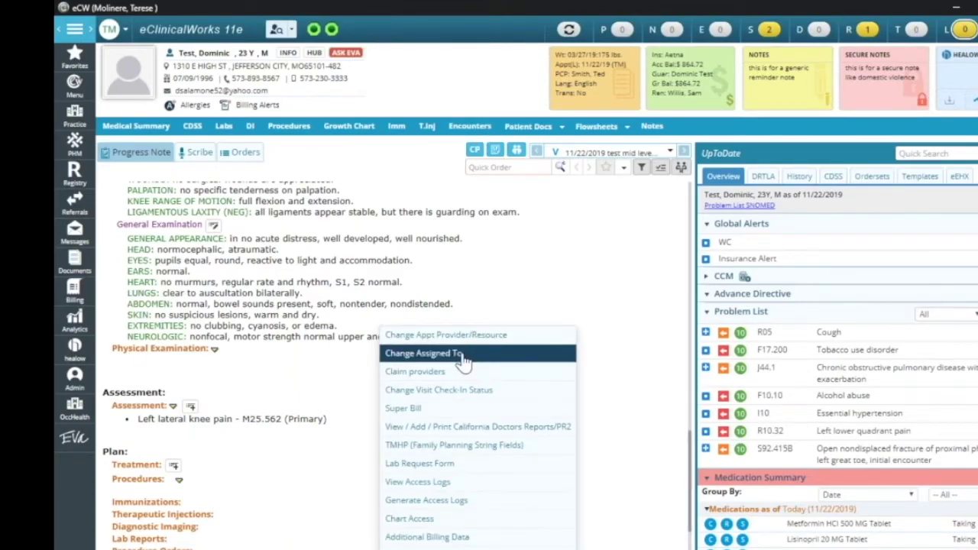
{"action": "key", "text": "Escape"}
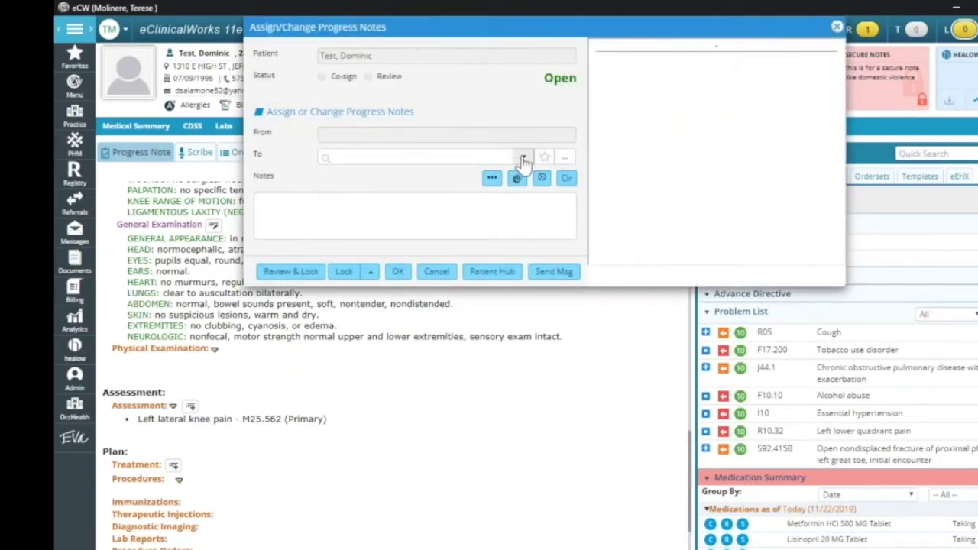
{"action": "left_click", "coordinate": [523, 159]}
{"action": "left_click_drag", "start_coordinate": [527, 203], "coordinate": [528, 288]}
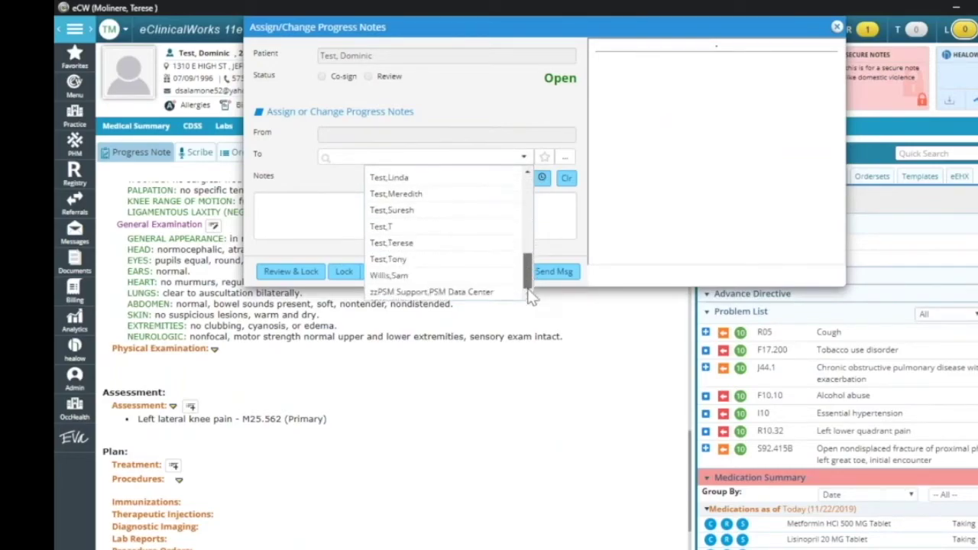
{"action": "left_click", "coordinate": [443, 278]}
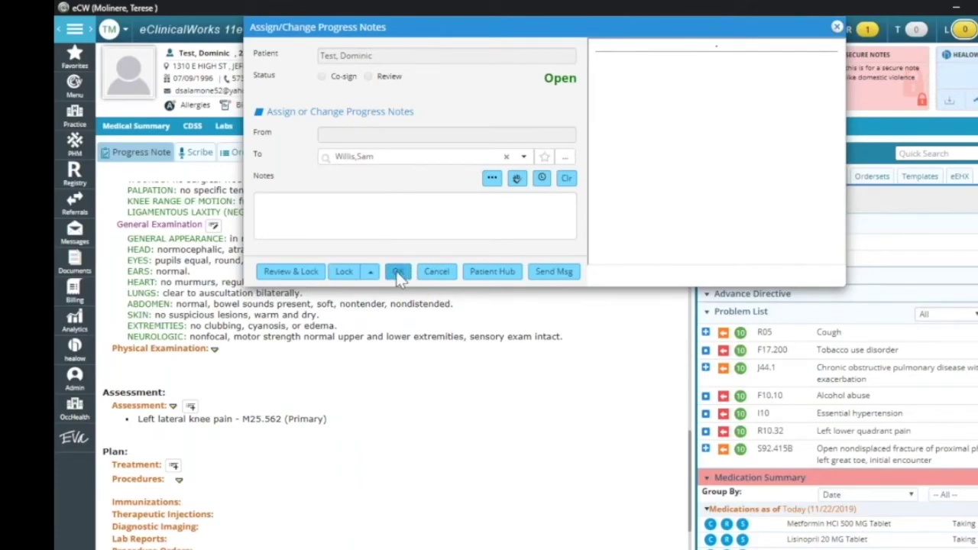
{"action": "left_click", "coordinate": [399, 274]}
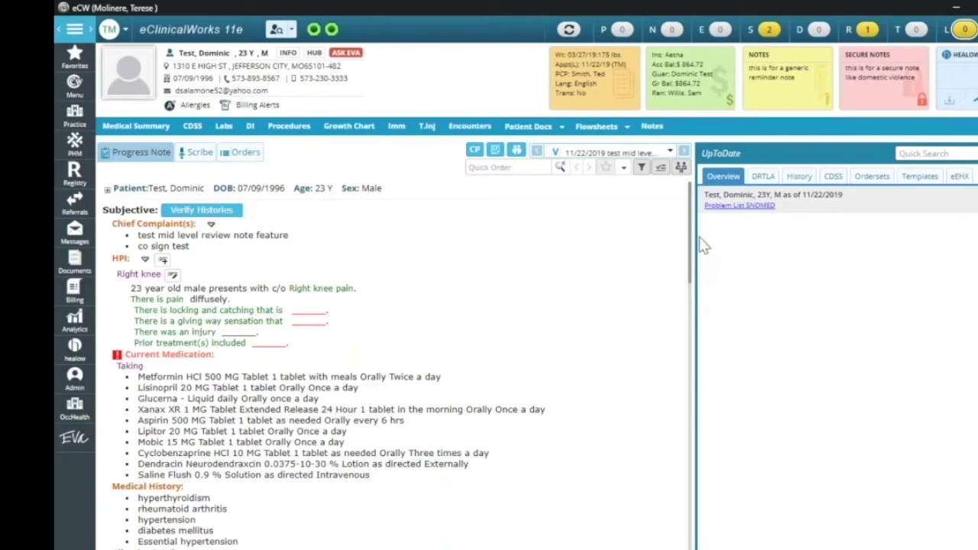
- Lock the mid-level note from the bottom of the note, skipping the Clinical Rule Engine check
{"action": "left_click_drag", "start_coordinate": [692, 234], "coordinate": [686, 543]}
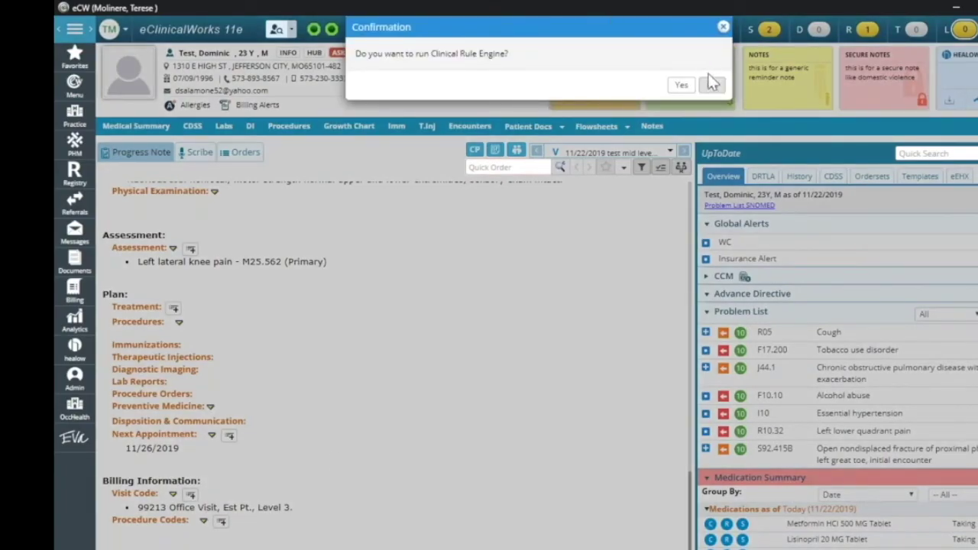
{"action": "left_click", "coordinate": [712, 86]}
{"action": "left_click", "coordinate": [681, 86]}
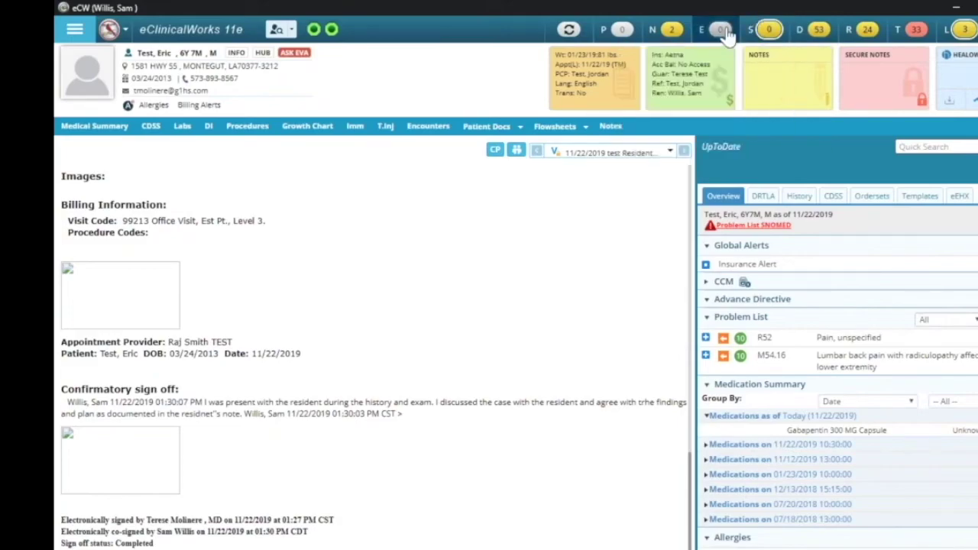
- Show the supervisor's Review Progress Notes list with search filters set to today's date range
{"action": "left_click", "coordinate": [768, 31]}
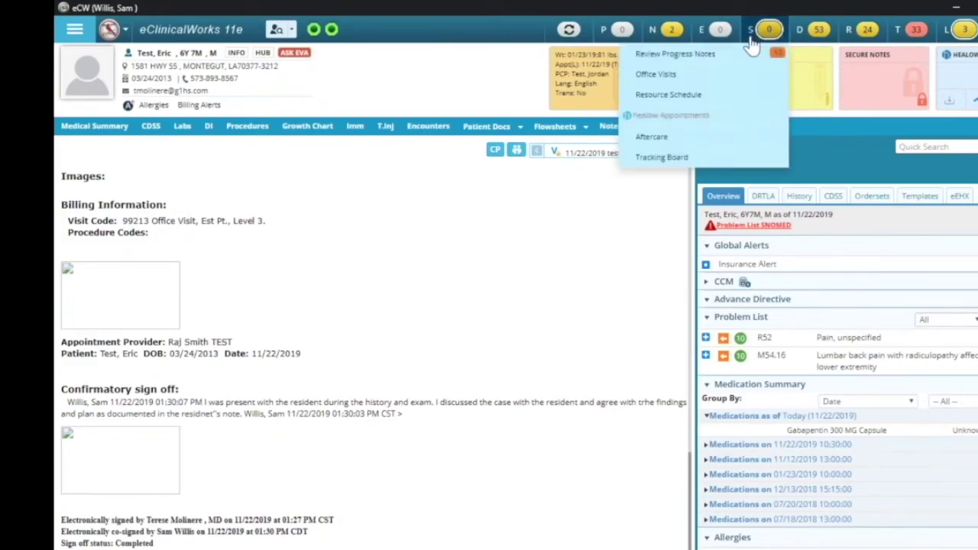
{"action": "left_click", "coordinate": [708, 59]}
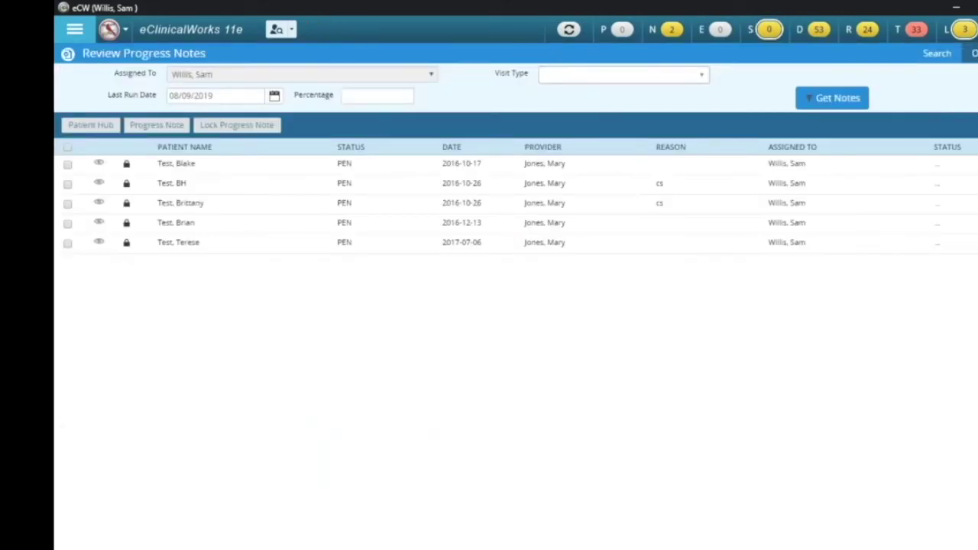
{"action": "left_click", "coordinate": [936, 55]}
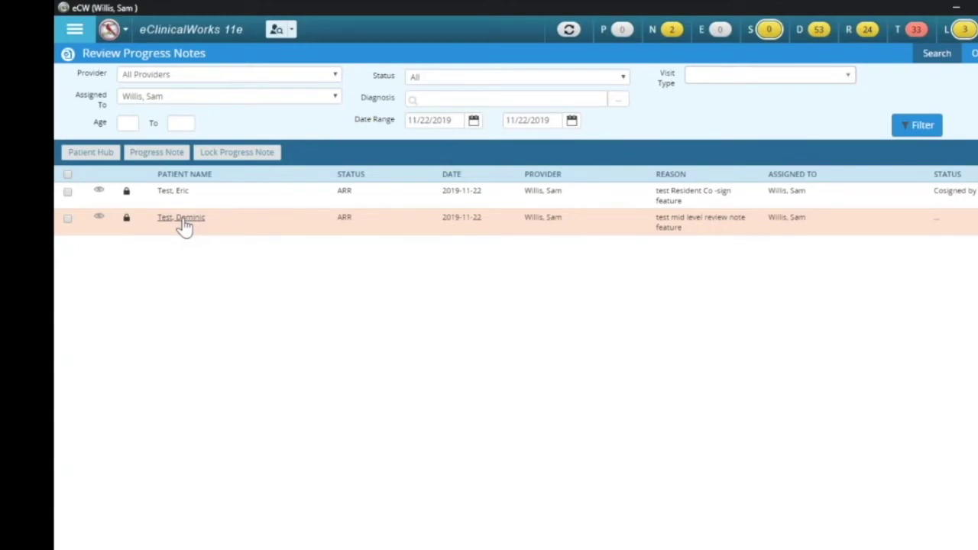
{"action": "double_click", "coordinate": [942, 227]}
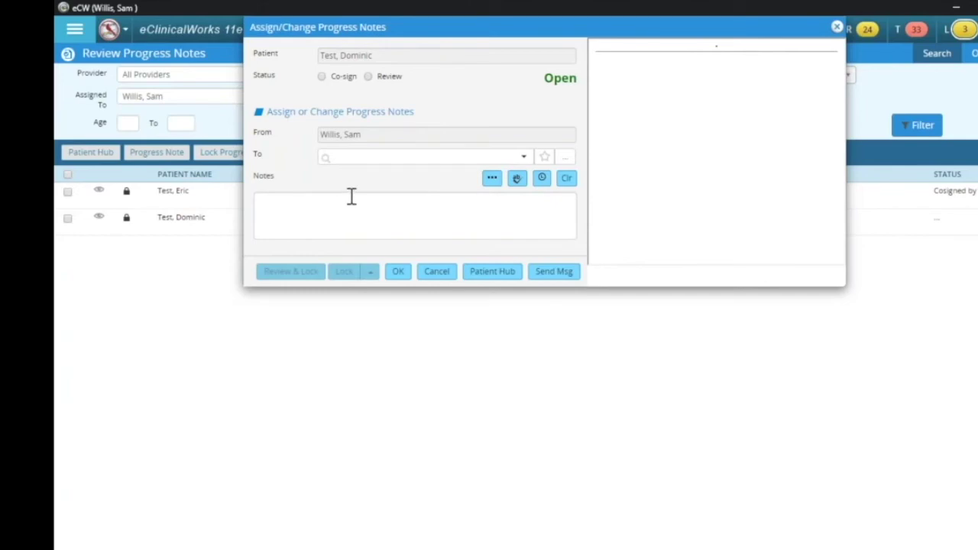
{"action": "left_click", "coordinate": [443, 275]}
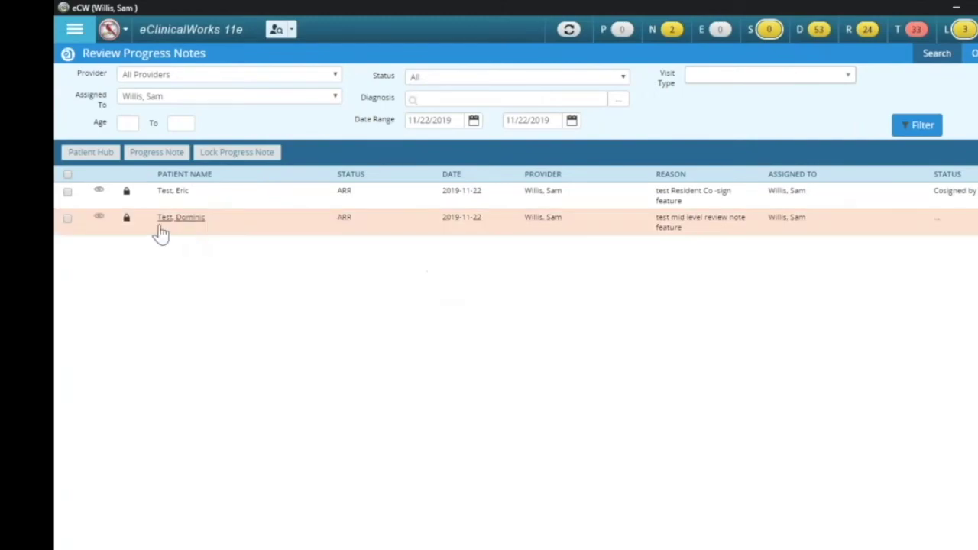
- Open the mid-level patient's 11/22/2019 knee-pain note and scroll down to its electronic signature
{"action": "left_click", "coordinate": [186, 221]}
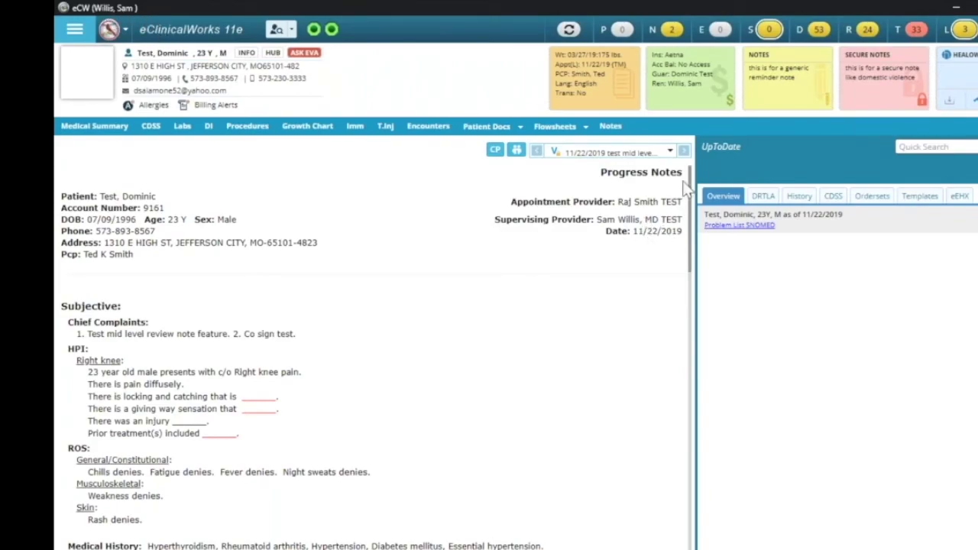
{"action": "mouse_move", "coordinate": [691, 183]}
{"action": "left_mouse_down"}
{"action": "mouse_move", "coordinate": [691, 496]}
{"action": "mouse_move", "coordinate": [498, 356]}
{"action": "left_mouse_up"}
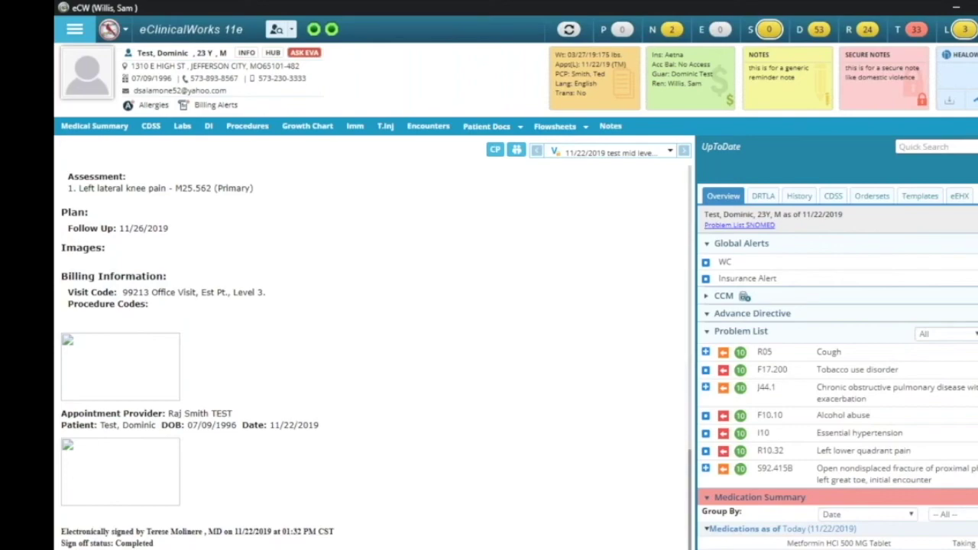
- Co-sign the locked mid-level encounter from the Locked Notes Log, then close the log
{"action": "right_click", "coordinate": [233, 512]}
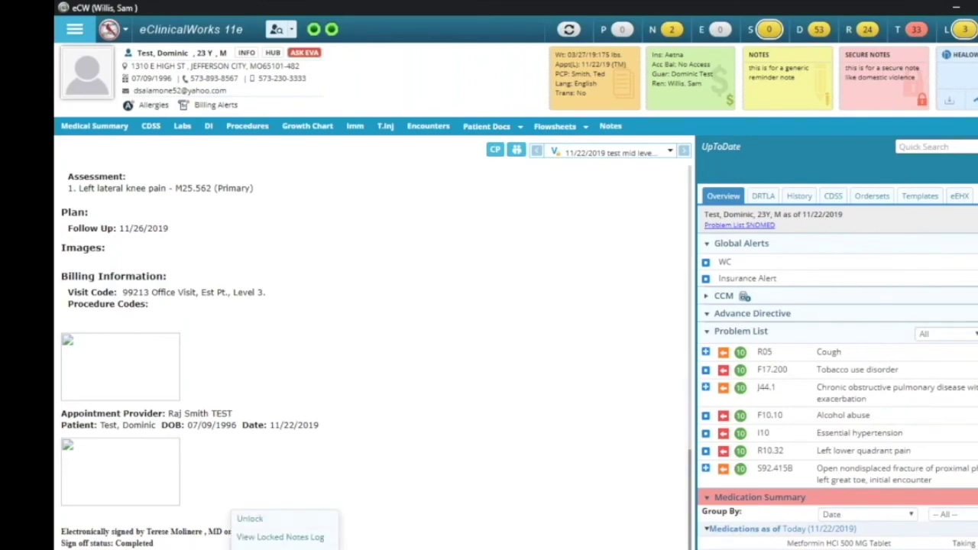
{"action": "left_click", "coordinate": [318, 538]}
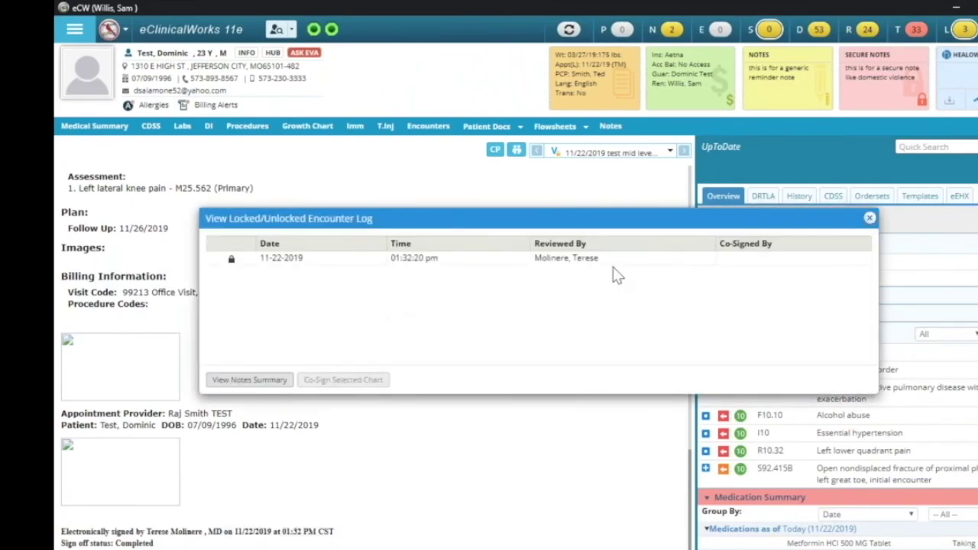
{"action": "left_click", "coordinate": [417, 264]}
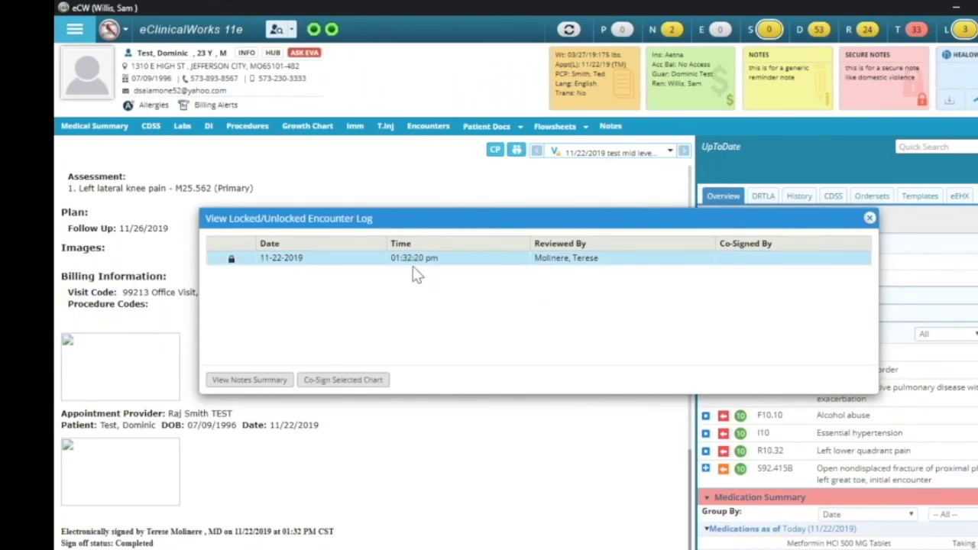
{"action": "left_click", "coordinate": [356, 387]}
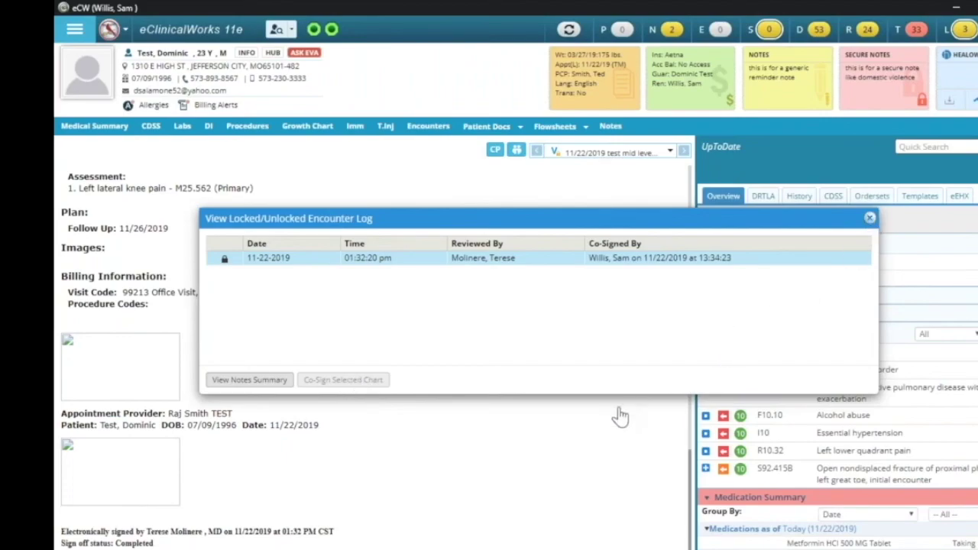
{"action": "key", "text": "Escape"}
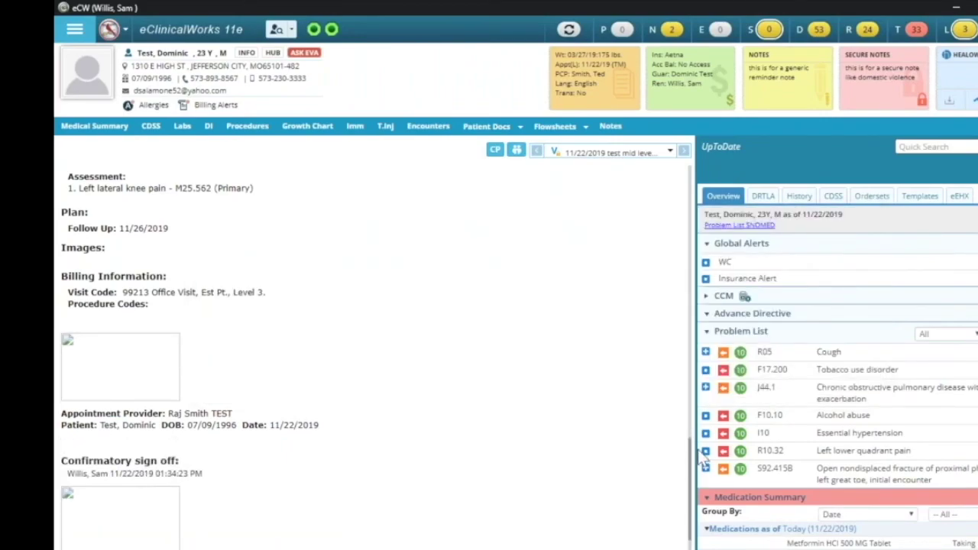
{"action": "scroll", "coordinate": [686, 535], "scroll_direction": "down", "scroll_amount": 2}
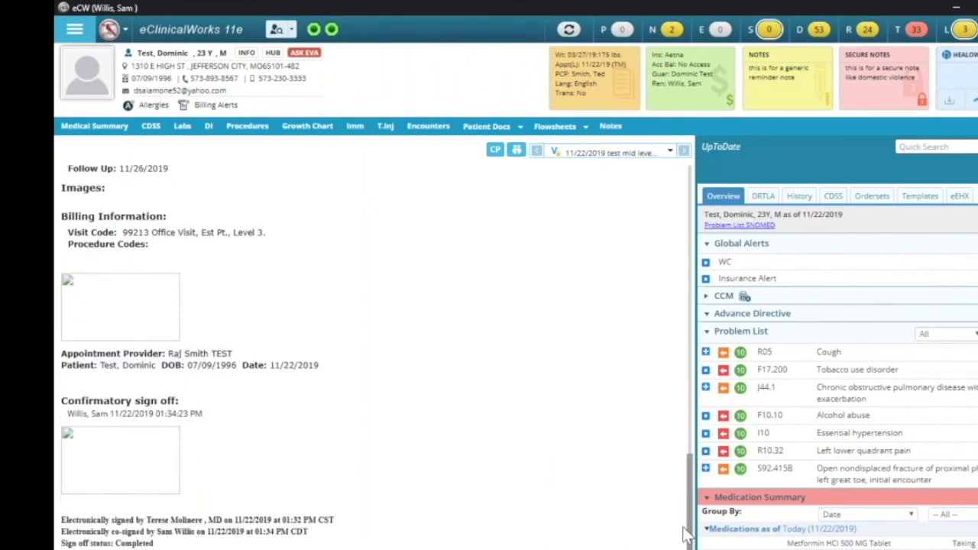